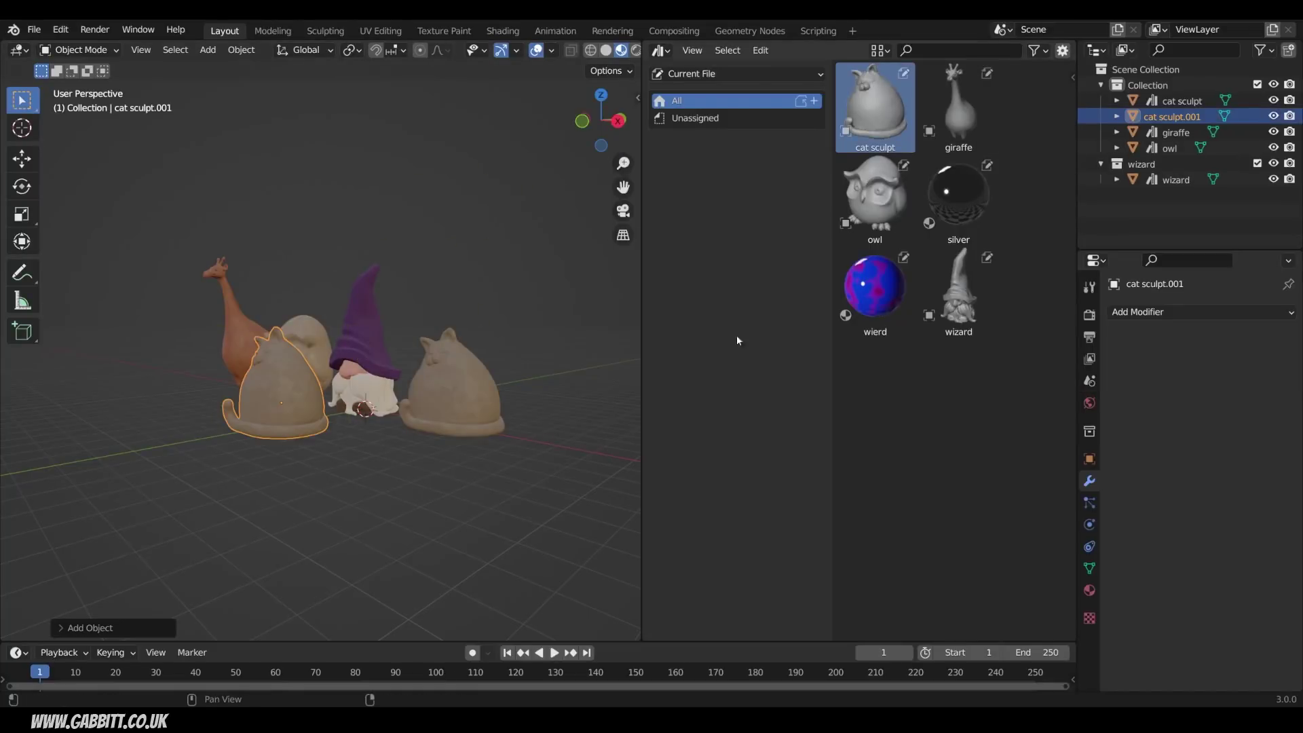
Apply the wierd material to the front cat sculpt and show the User Library assets
{"action": "mouse_move", "coordinate": [875, 286]}
{"action": "left_mouse_down"}
{"action": "mouse_move", "coordinate": [397, 380]}
{"action": "mouse_move", "coordinate": [287, 389]}
{"action": "left_mouse_up"}
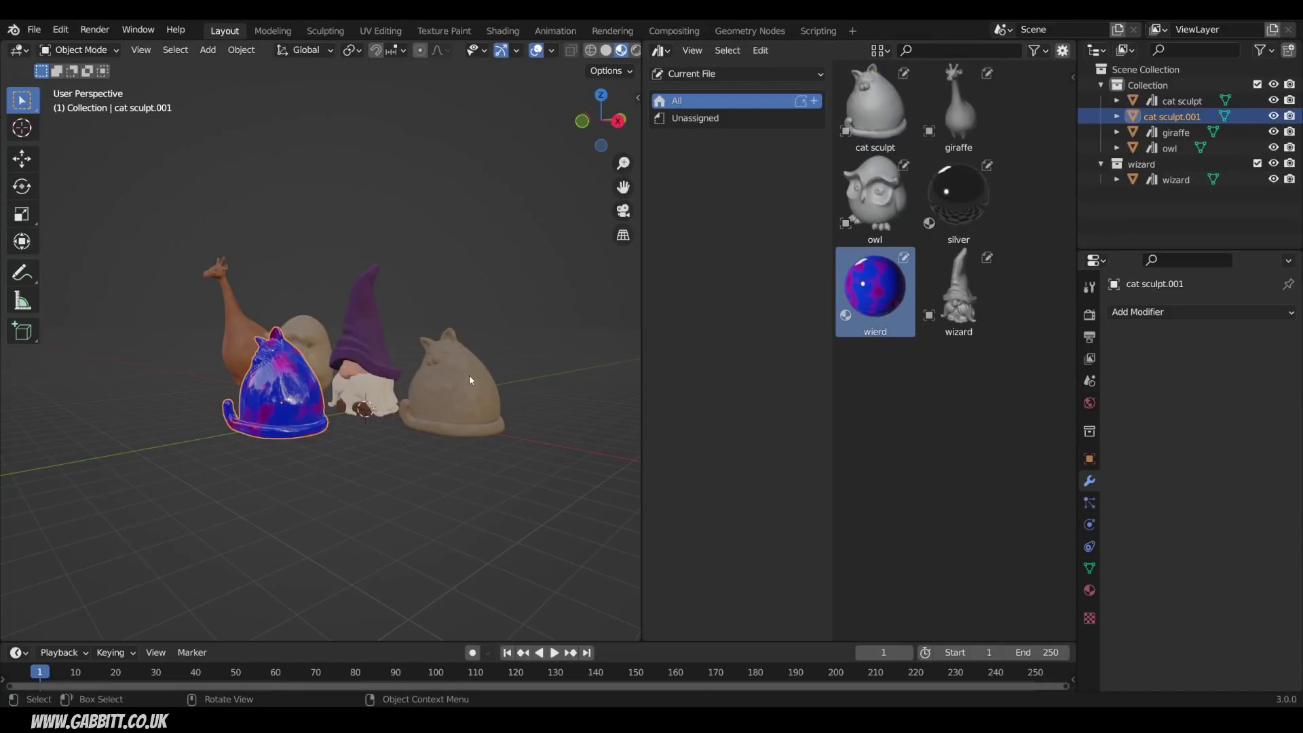
{"action": "left_click", "coordinate": [742, 75]}
{"action": "left_click", "coordinate": [699, 116]}
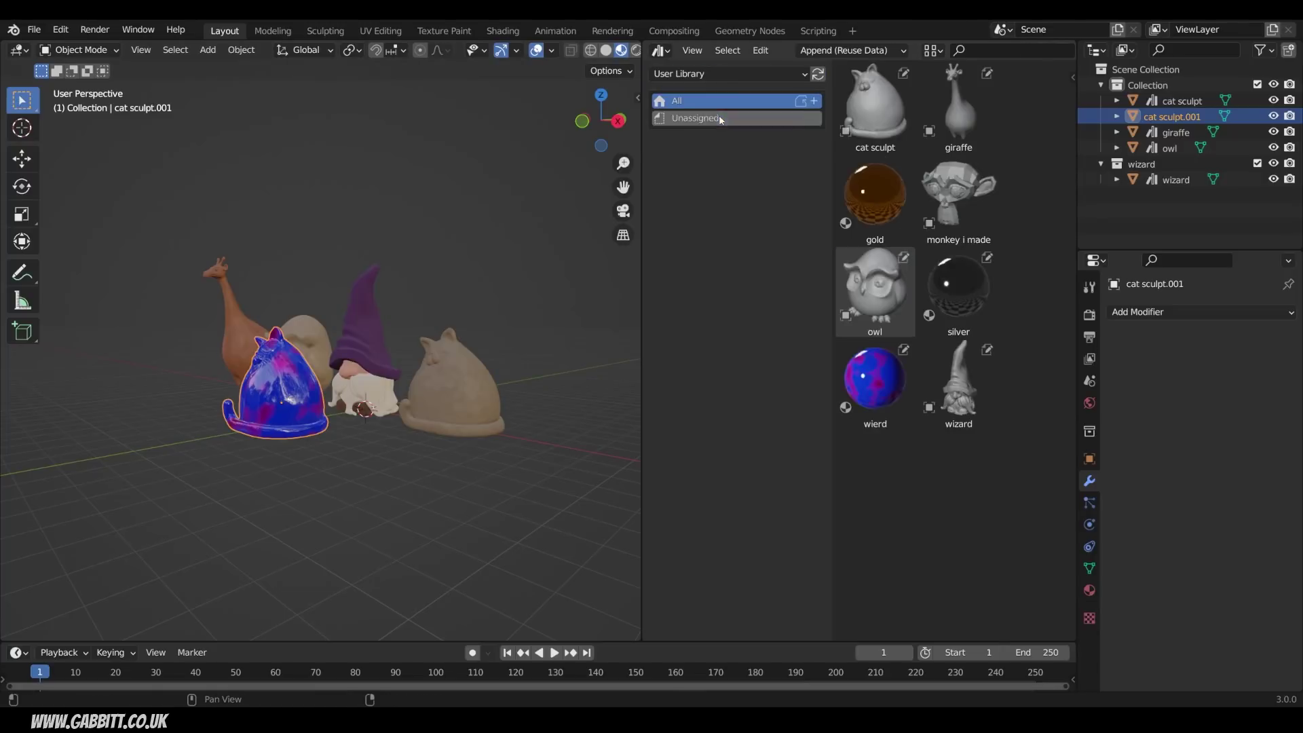
Add a giraffe with the gold material and an owl with the silver material
{"action": "left_click_drag", "start_coordinate": [942, 134], "coordinate": [577, 361]}
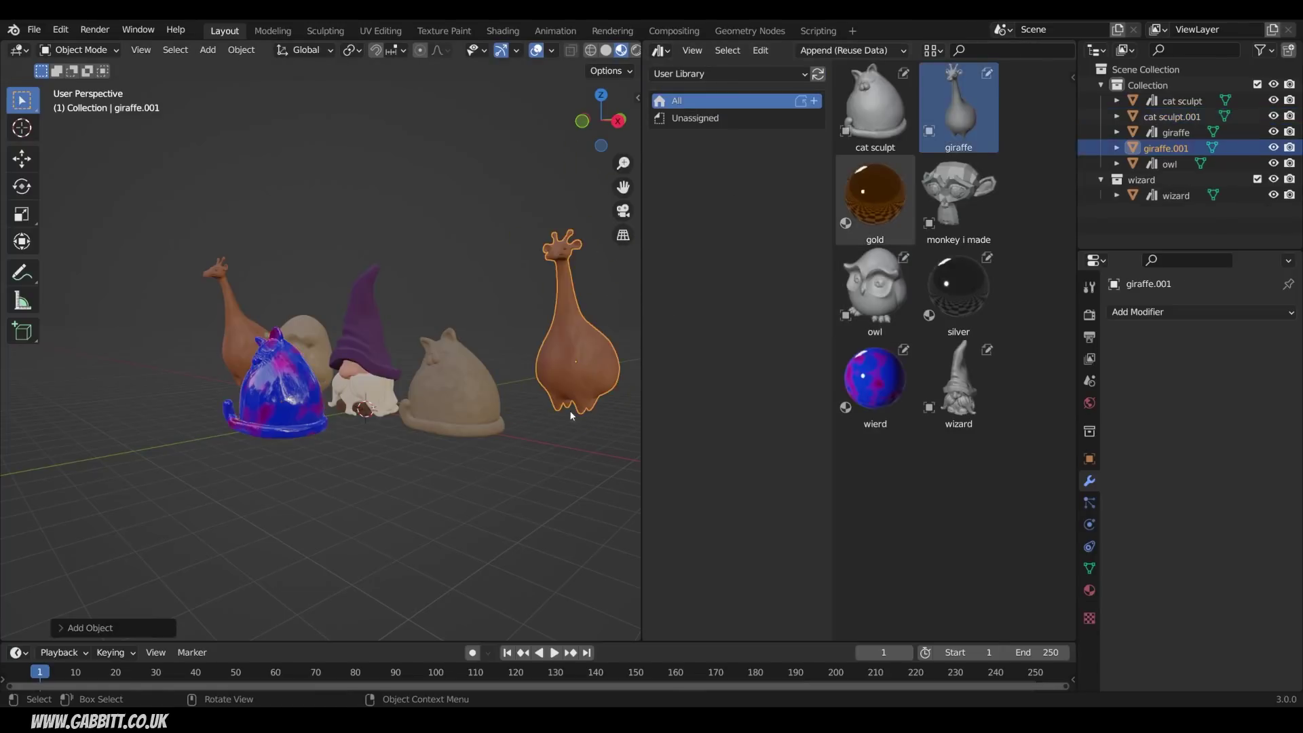
{"action": "middle_click_drag", "start_coordinate": [577, 361], "coordinate": [486, 437]}
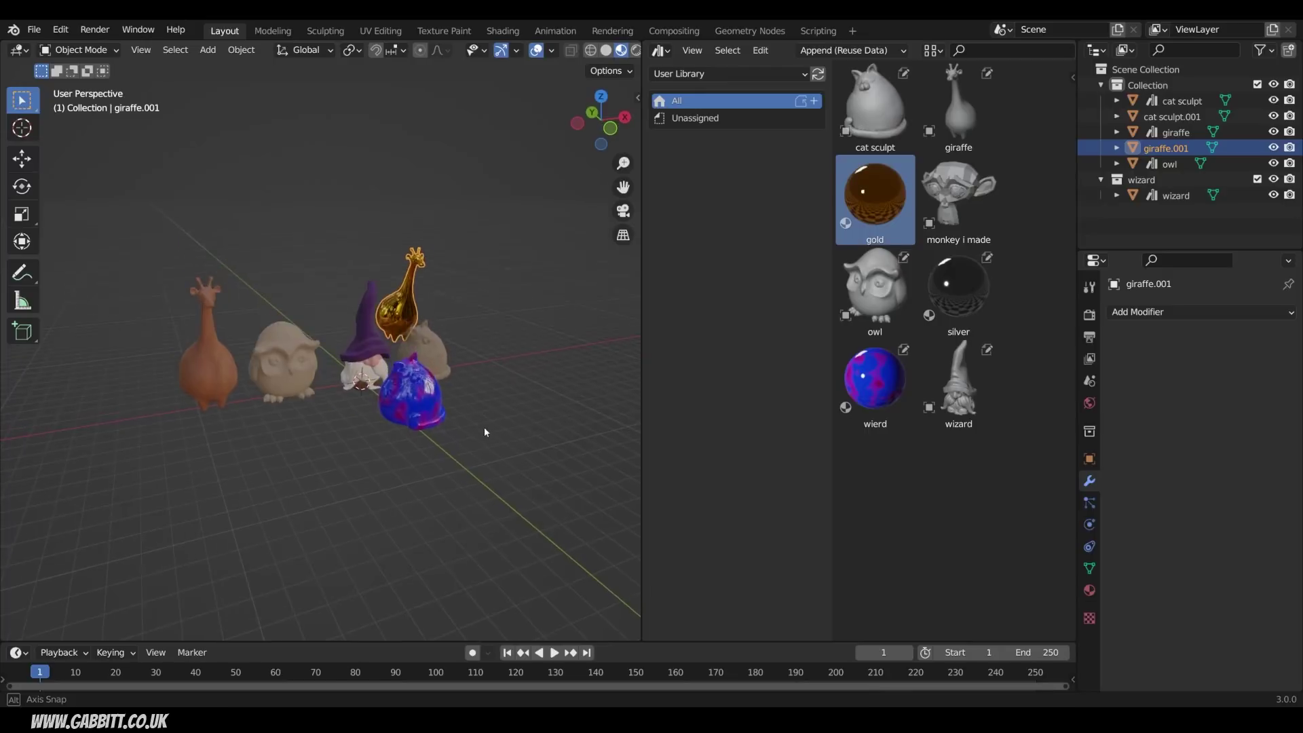
{"action": "left_click_drag", "start_coordinate": [864, 315], "coordinate": [325, 448]}
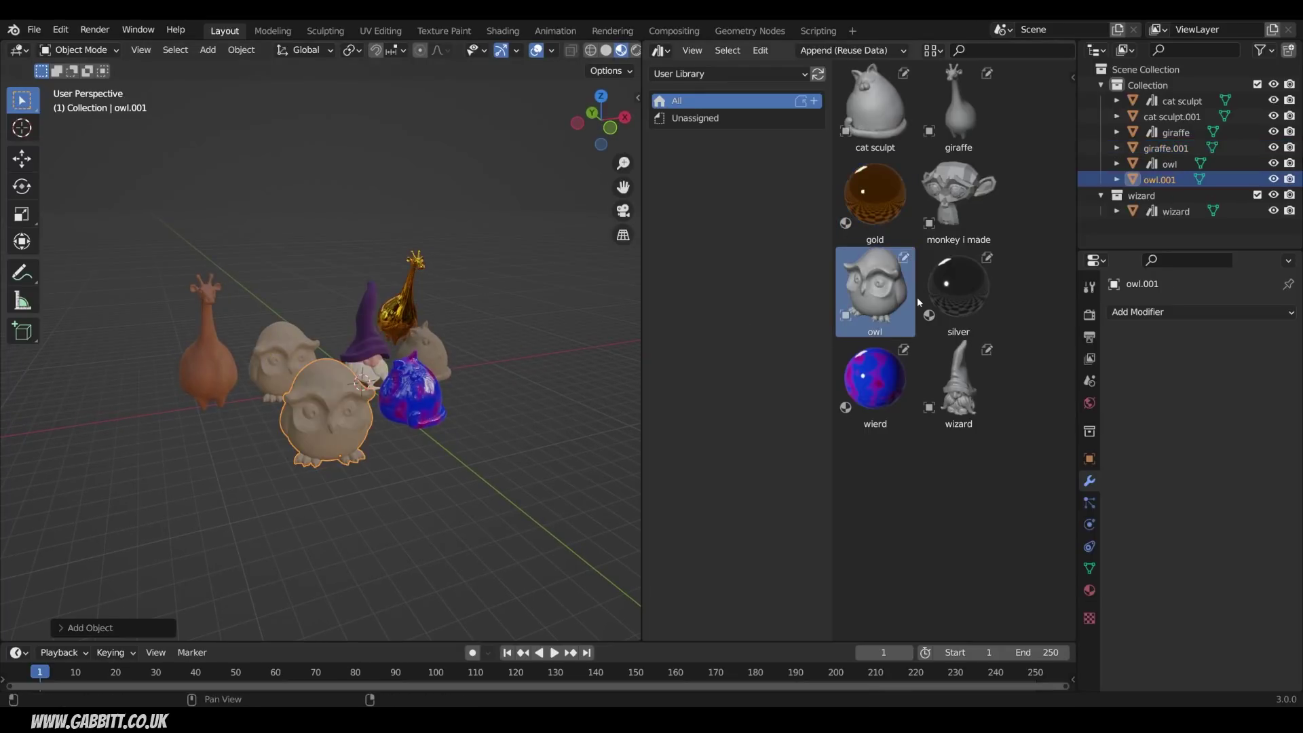
{"action": "left_click_drag", "start_coordinate": [917, 296], "coordinate": [310, 413]}
{"action": "middle_click_drag", "start_coordinate": [436, 482], "coordinate": [366, 443]}
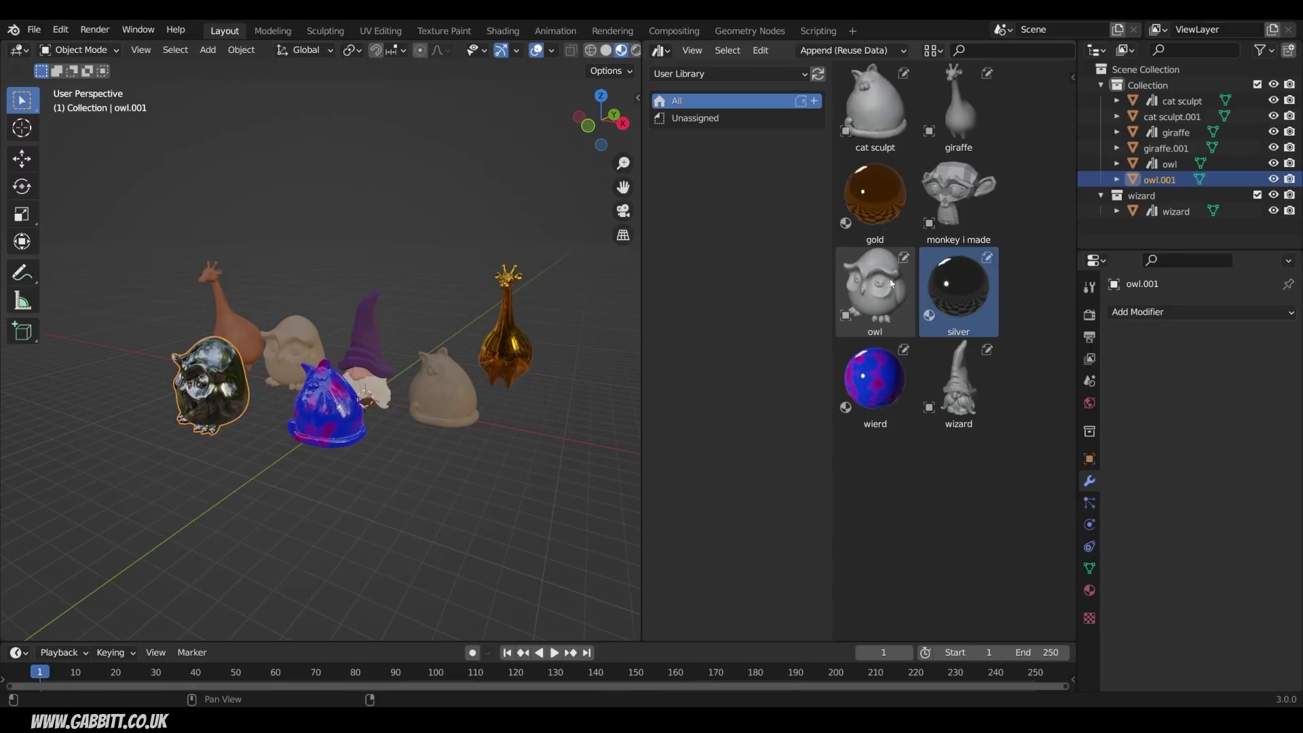
Add a wizard and a second gold owl, and make the left giraffe silver
{"action": "left_click_drag", "start_coordinate": [959, 384], "coordinate": [521, 479]}
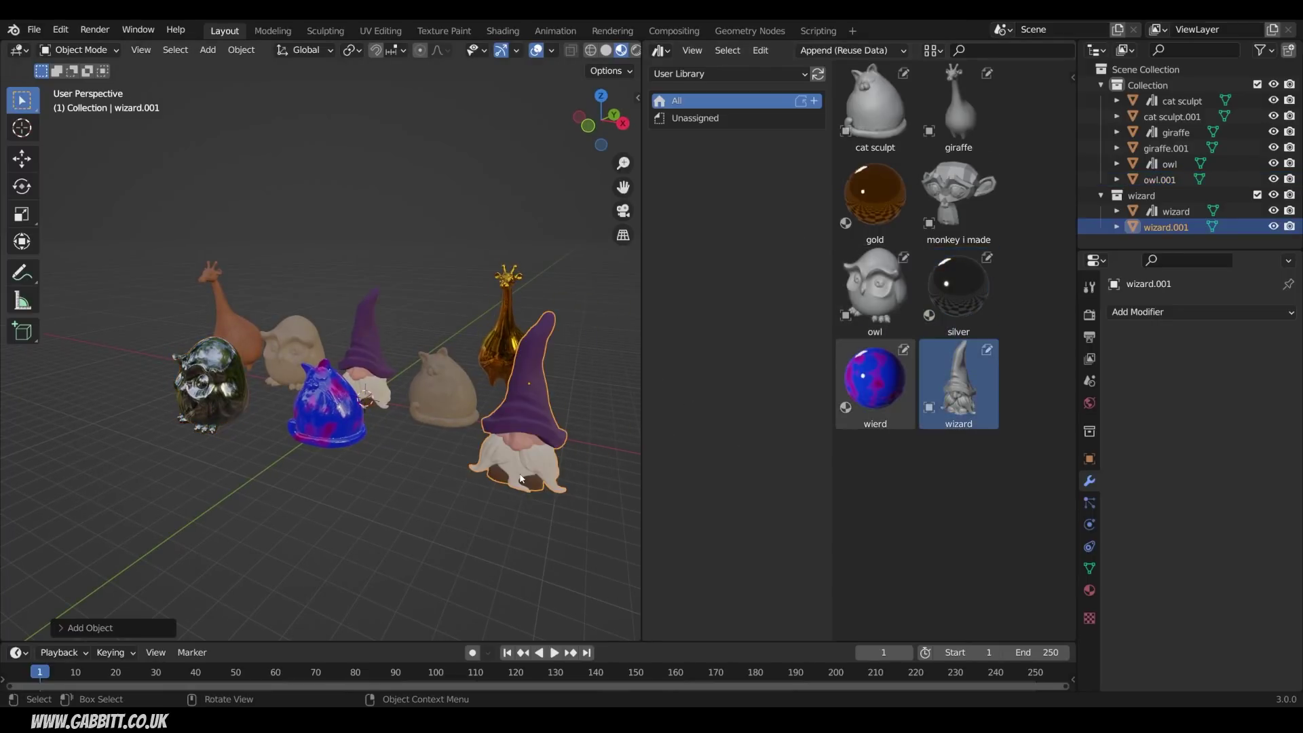
{"action": "left_click_drag", "start_coordinate": [872, 298], "coordinate": [355, 502]}
{"action": "left_click_drag", "start_coordinate": [875, 197], "coordinate": [380, 441]}
{"action": "middle_click_drag", "start_coordinate": [380, 441], "coordinate": [526, 471]}
{"action": "left_click_drag", "start_coordinate": [932, 270], "coordinate": [222, 355]}
{"action": "middle_click_drag", "start_coordinate": [222, 354], "coordinate": [112, 446]}
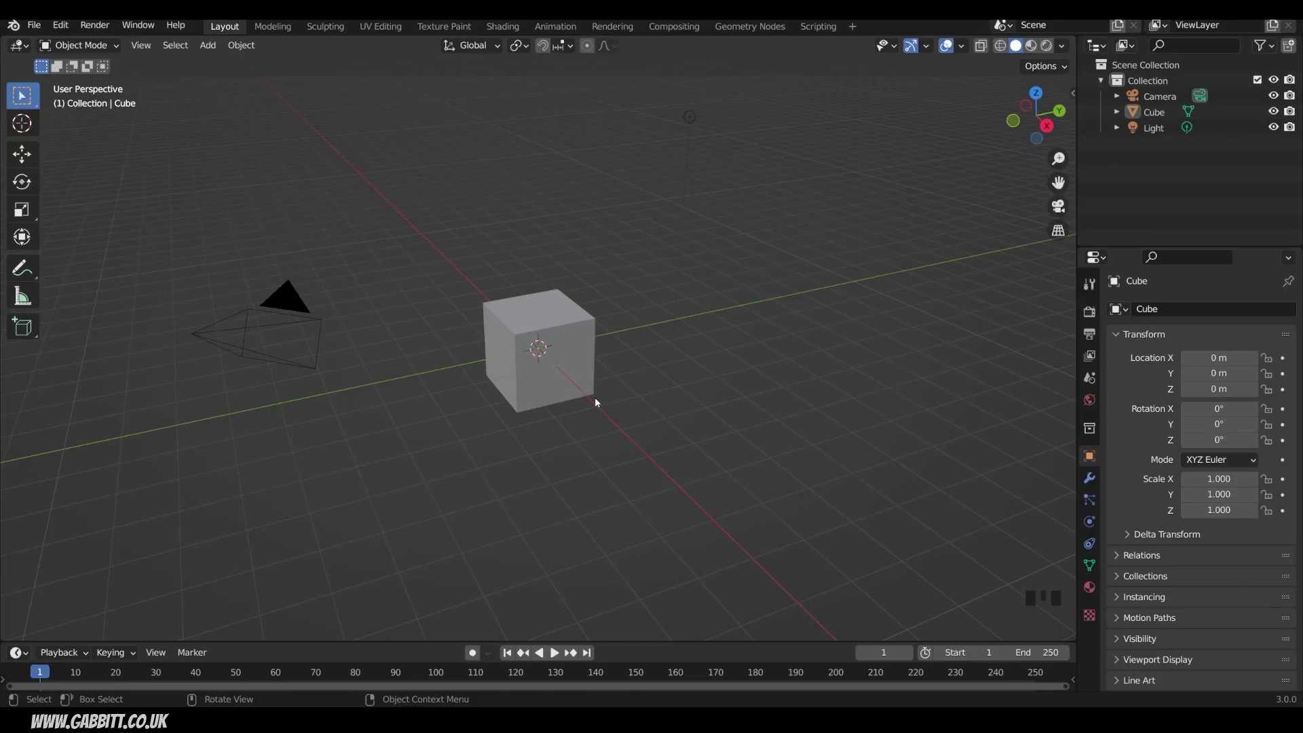
{"action": "middle_click_drag", "start_coordinate": [594, 402], "coordinate": [1054, 617]}
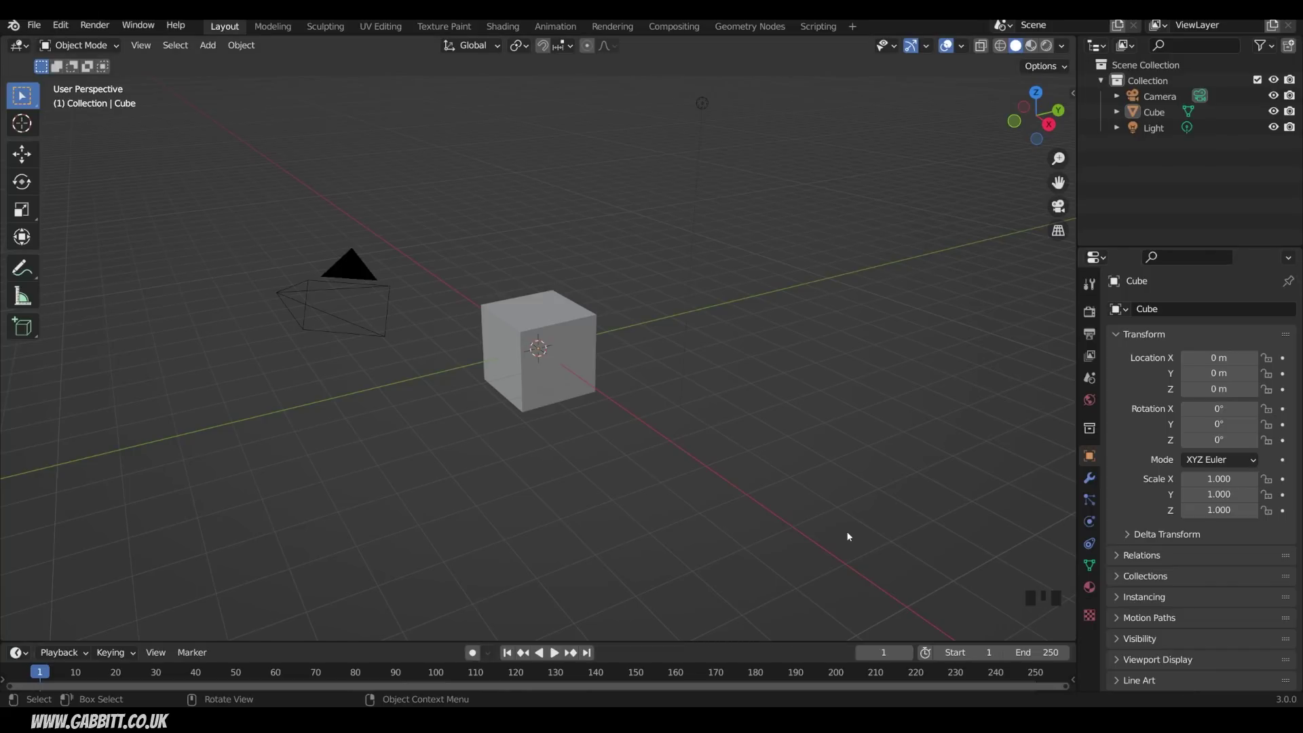
Delete the default Cube and add a Suzanne monkey mesh via Shift+A > Mesh
{"action": "left_click", "coordinate": [568, 328]}
{"action": "key", "text": "Delete"}
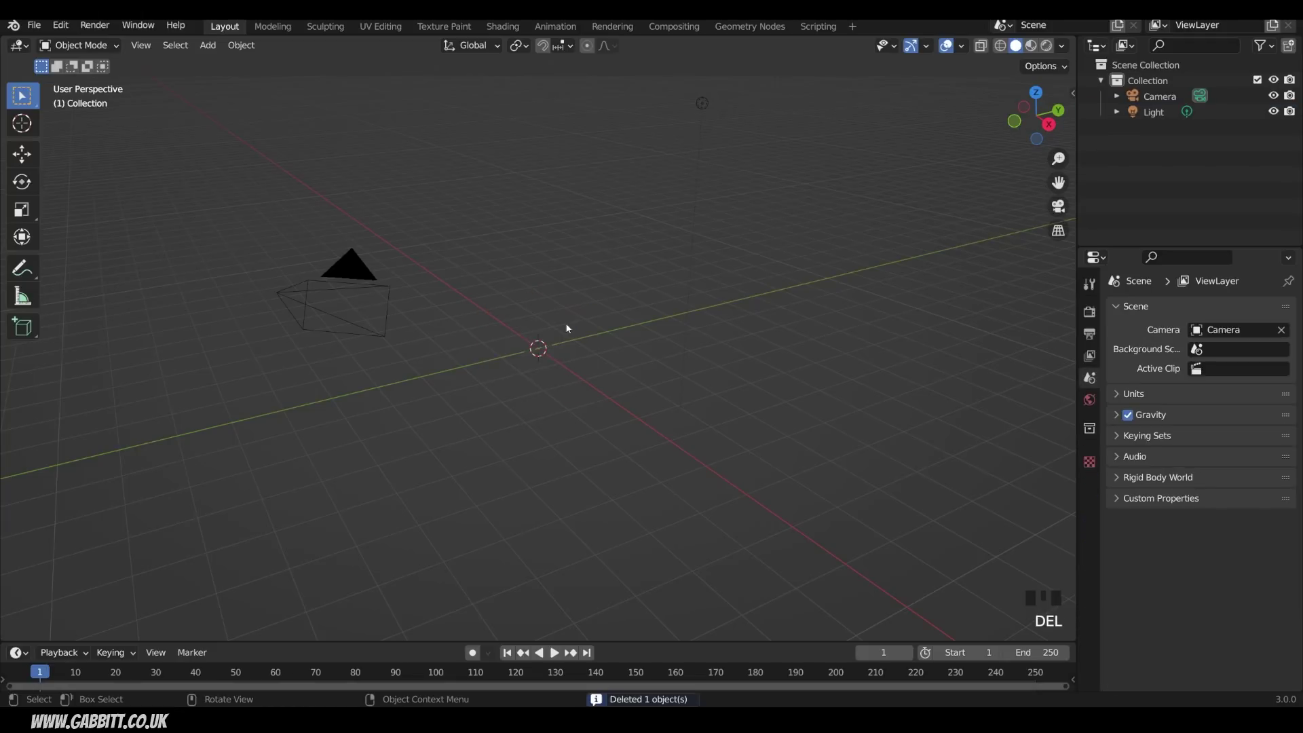
{"action": "key", "text": "shift+a"}
{"action": "mouse_move", "coordinate": [567, 325]}
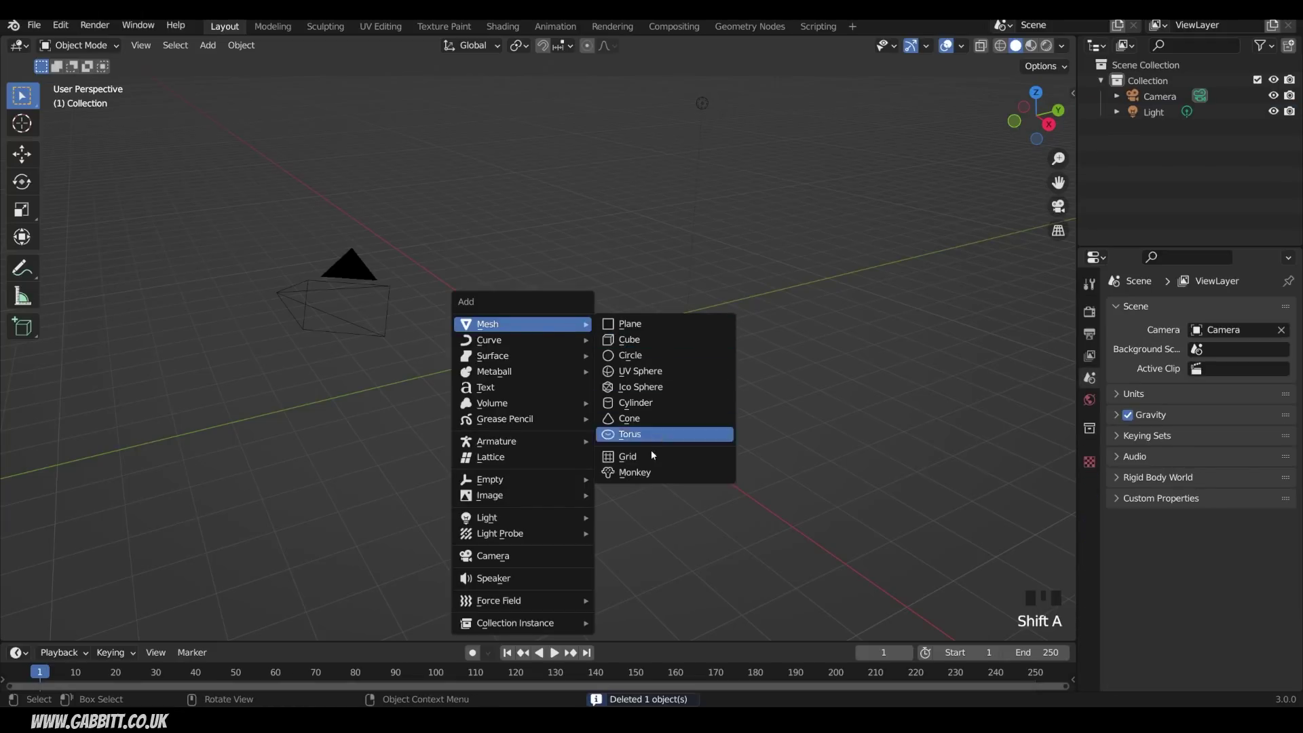
{"action": "left_click", "coordinate": [634, 471]}
{"action": "middle_click_drag", "start_coordinate": [635, 472], "coordinate": [588, 380]}
{"action": "scroll", "coordinate": [597, 387], "scroll_direction": "up", "scroll_amount": 4}
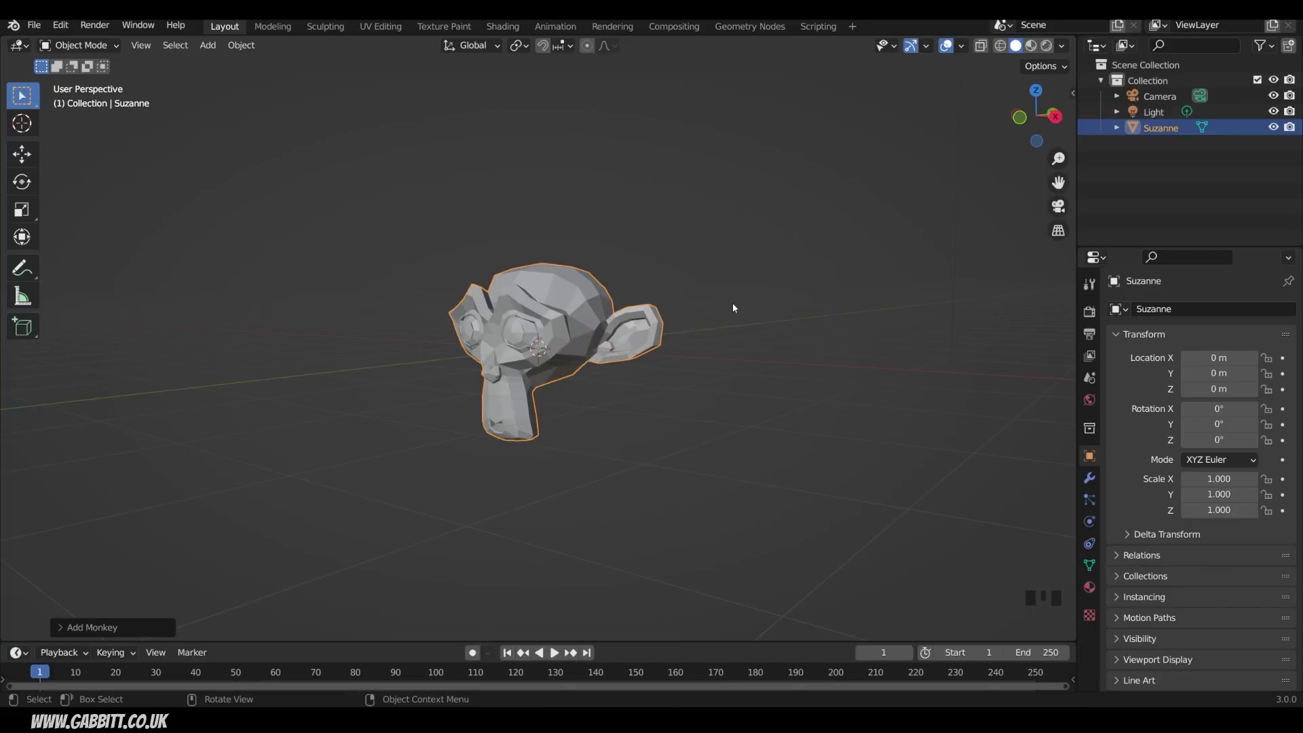
{"action": "left_click", "coordinate": [61, 25]}
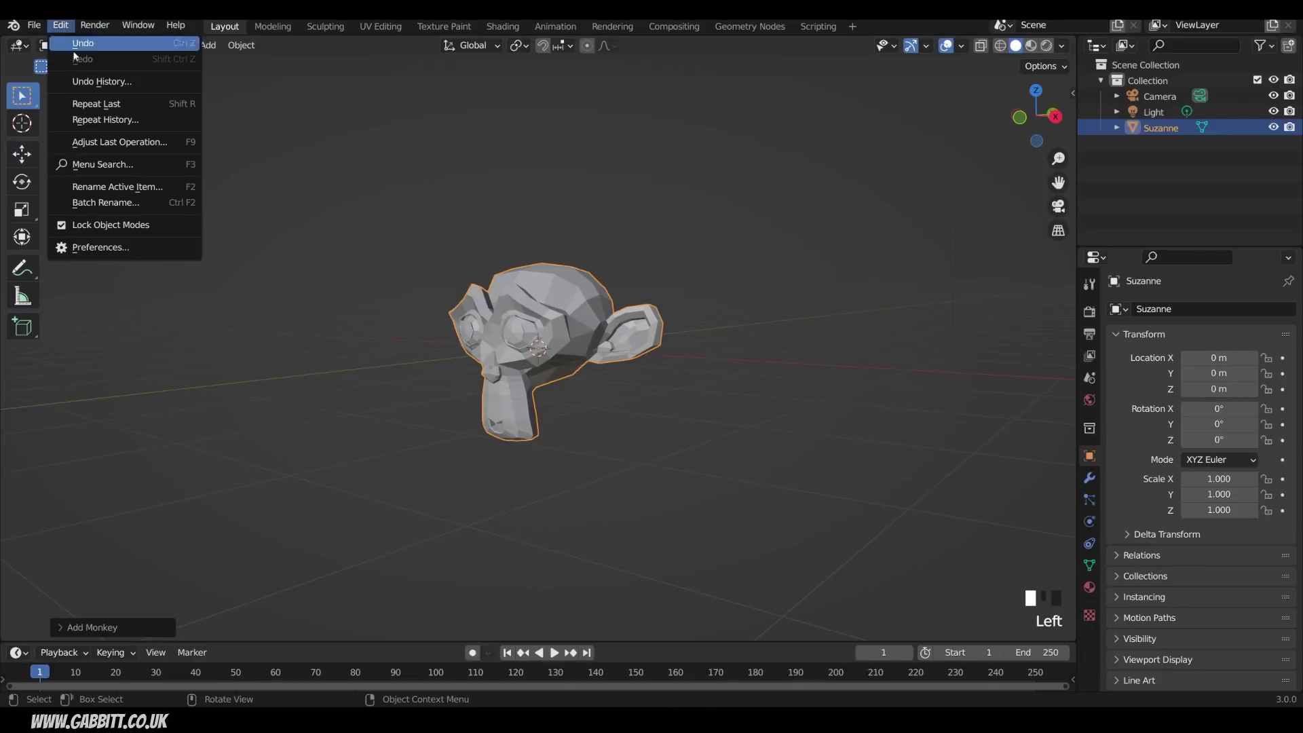
{"action": "left_click", "coordinate": [101, 247]}
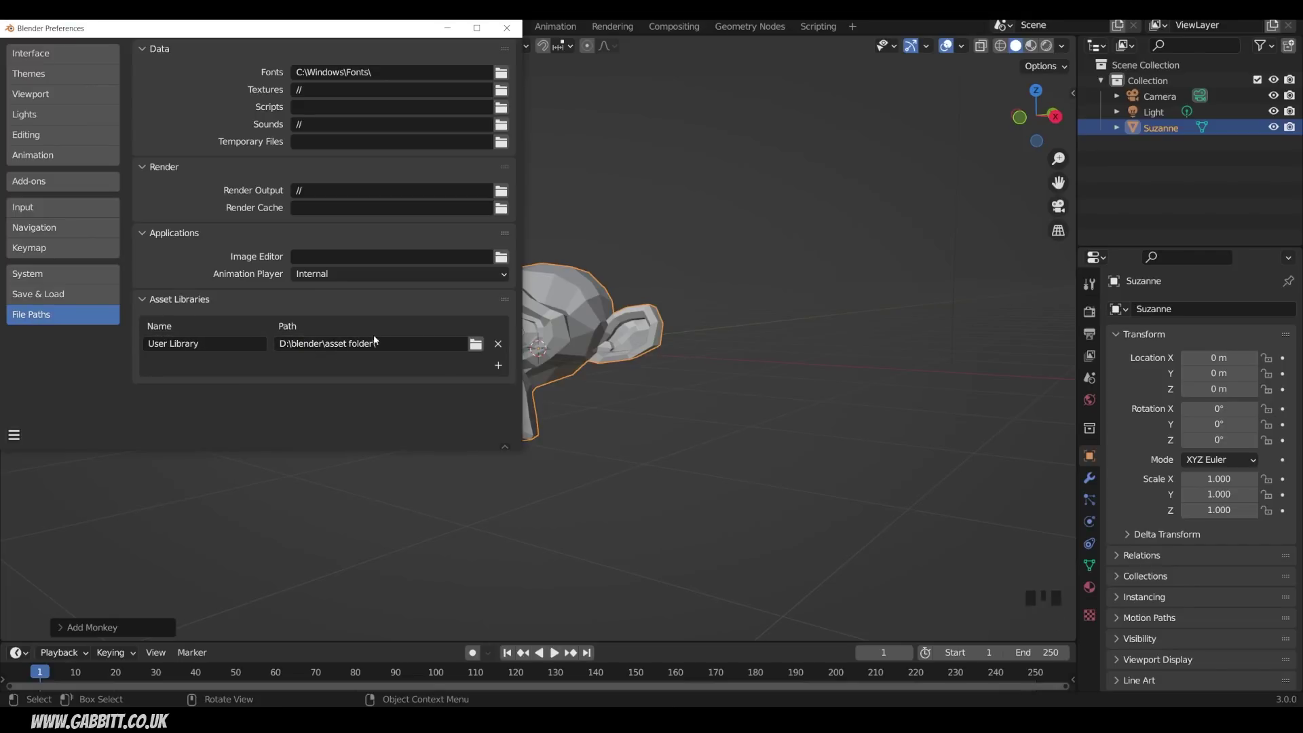
{"action": "left_click", "coordinate": [476, 344]}
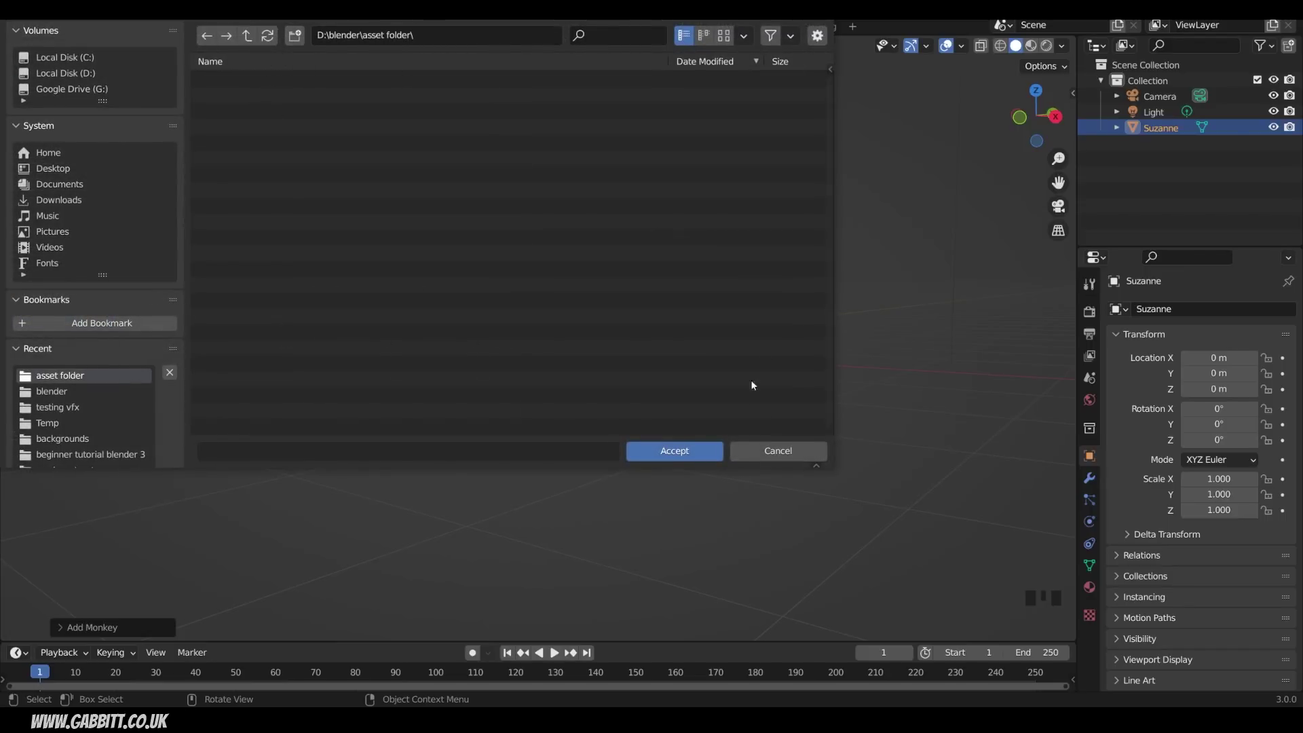
{"action": "left_click", "coordinate": [770, 450]}
{"action": "left_click", "coordinate": [15, 434]}
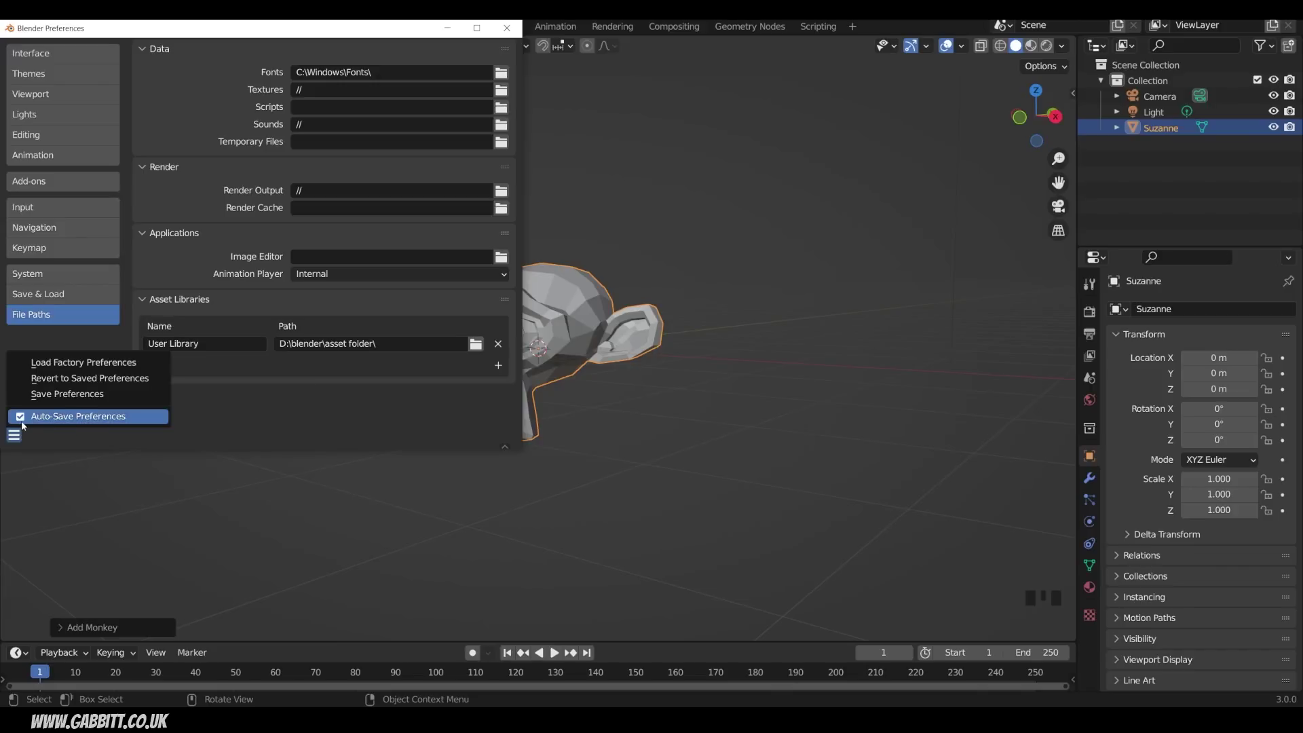
{"action": "left_click", "coordinate": [507, 29]}
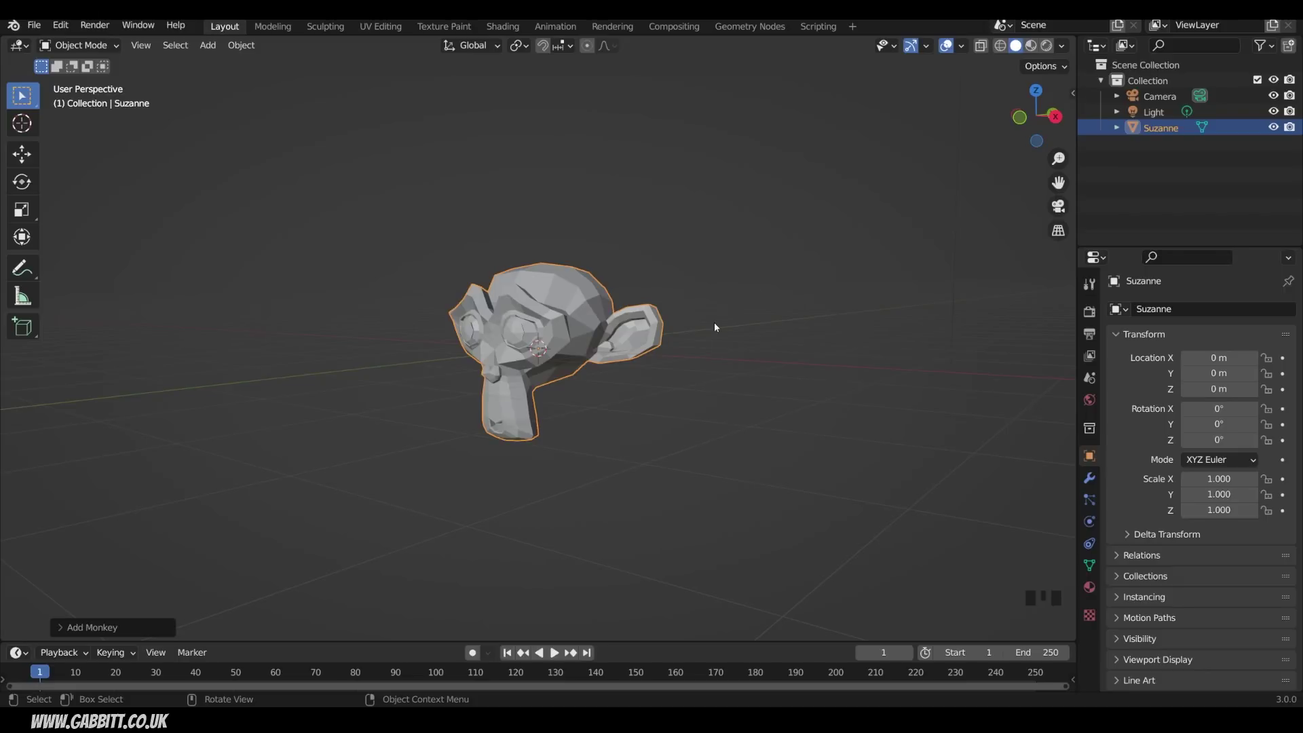
Mark Suzanne as an asset from the Outliner, then check the Object menu's asset options
{"action": "right_click", "coordinate": [1157, 129]}
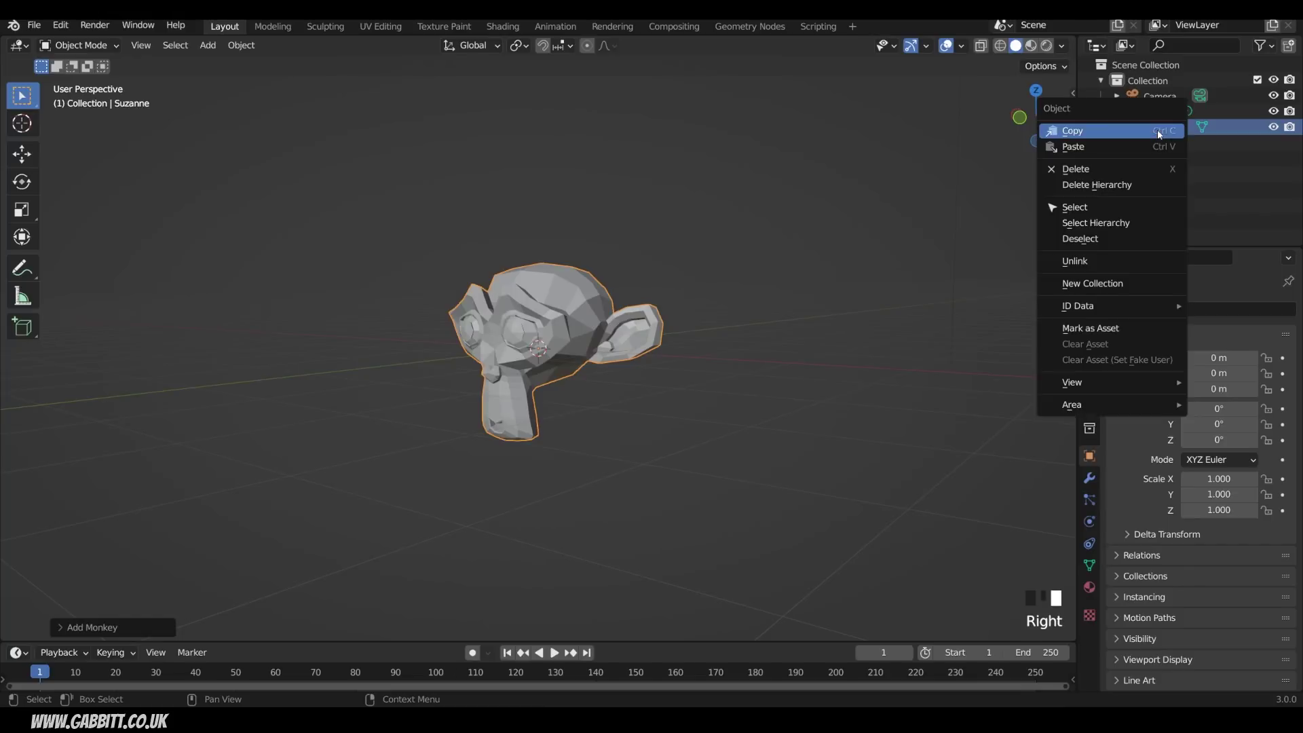
{"action": "left_click", "coordinate": [1098, 328]}
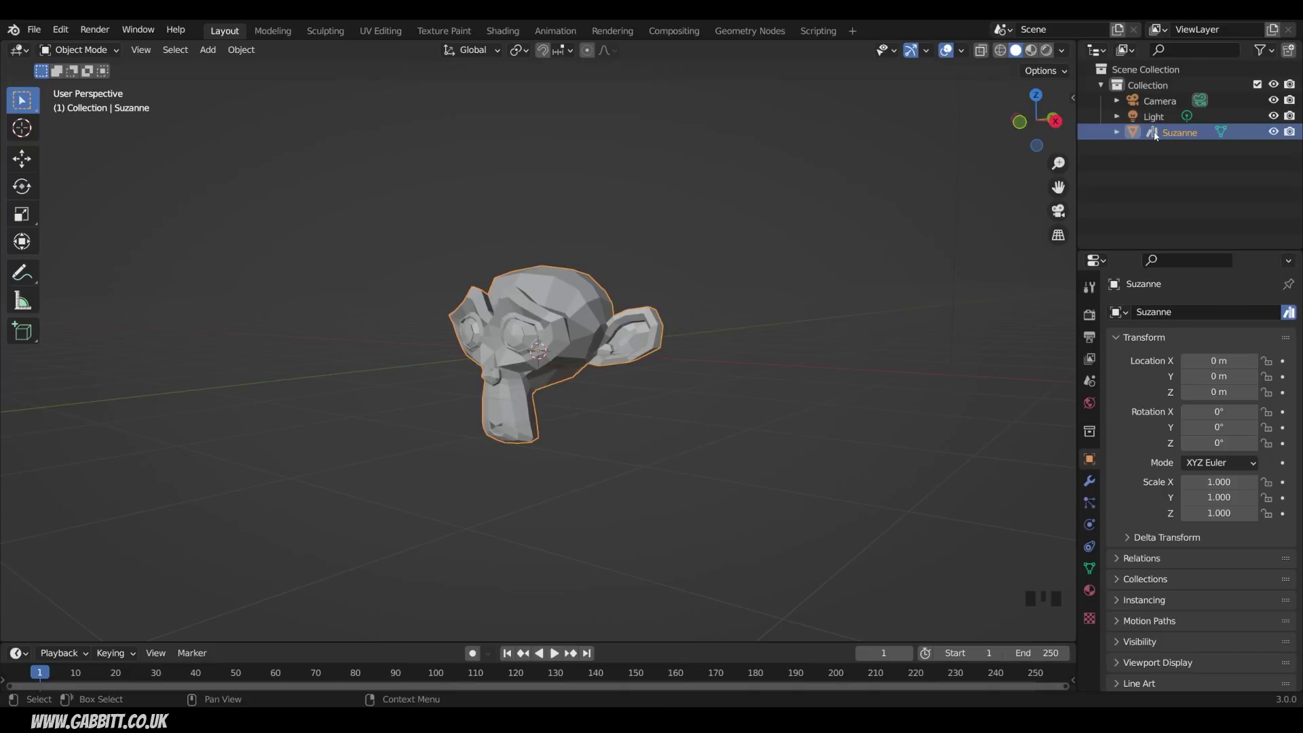
{"action": "left_click", "coordinate": [241, 50]}
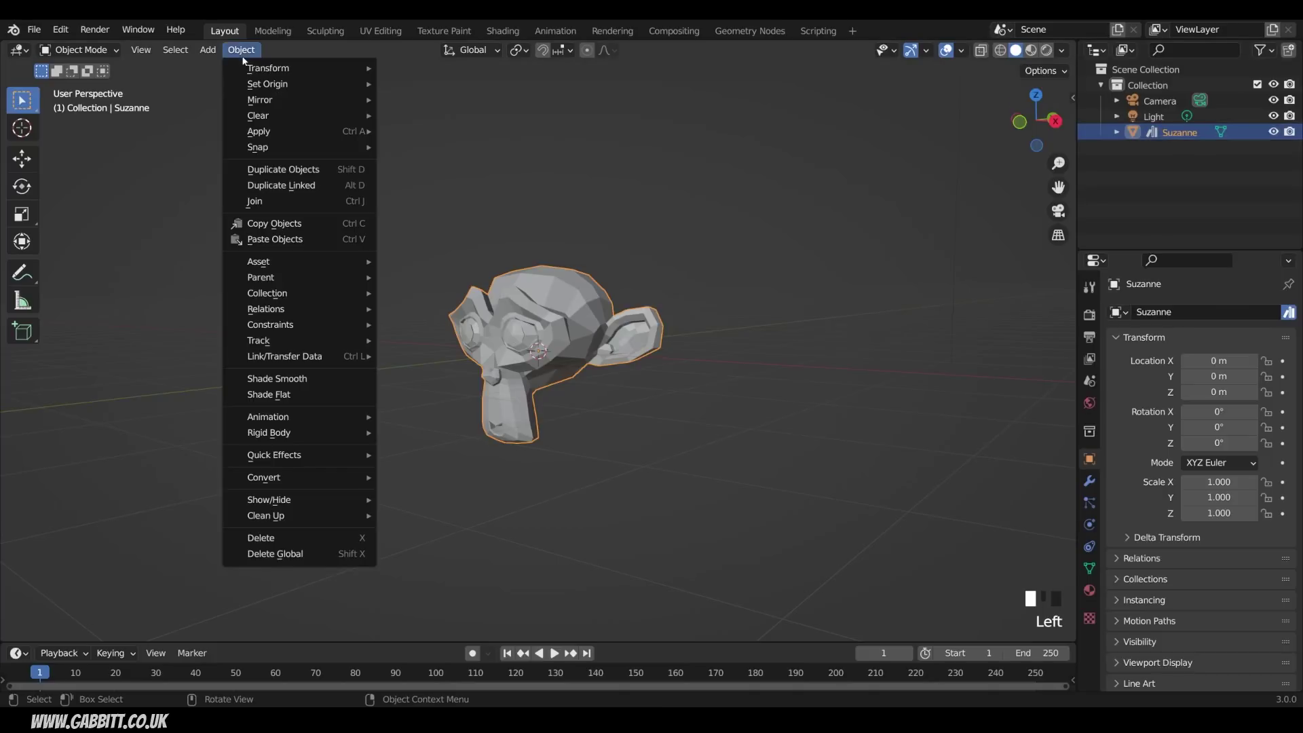
{"action": "mouse_move", "coordinate": [266, 263]}
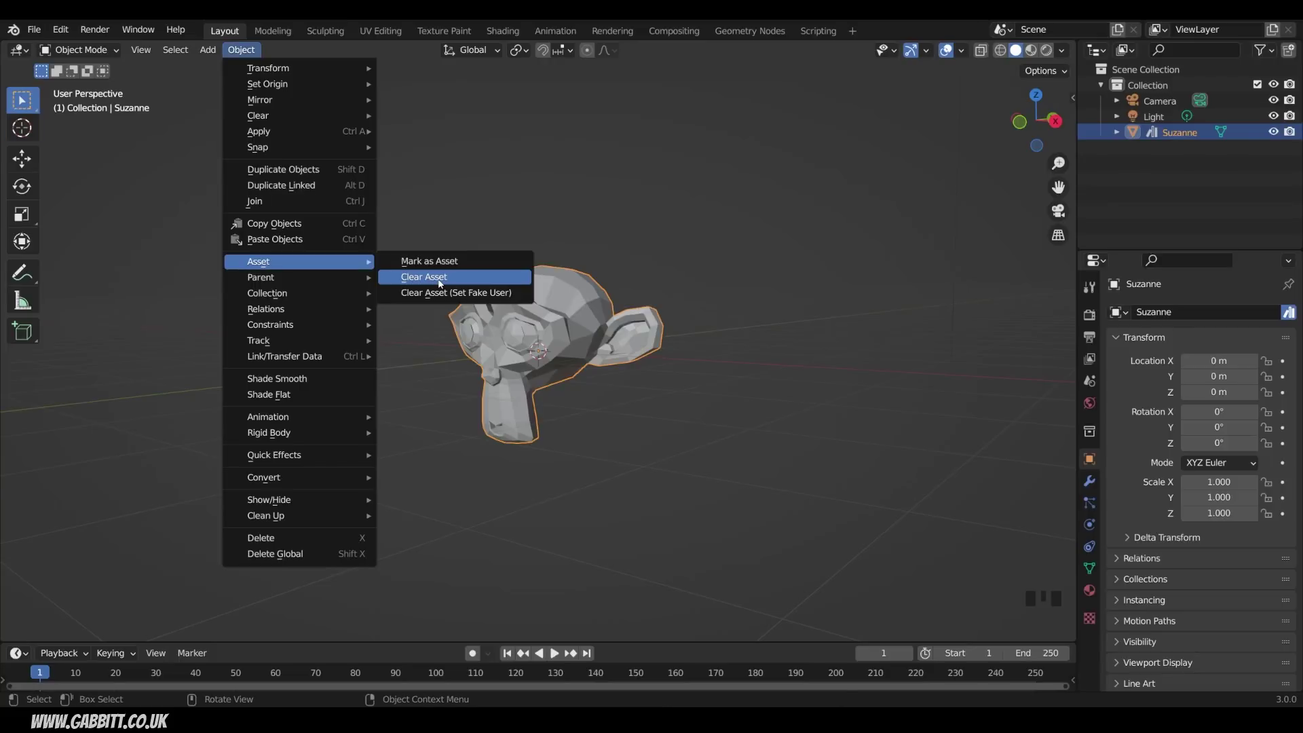
{"action": "left_click", "coordinate": [459, 278]}
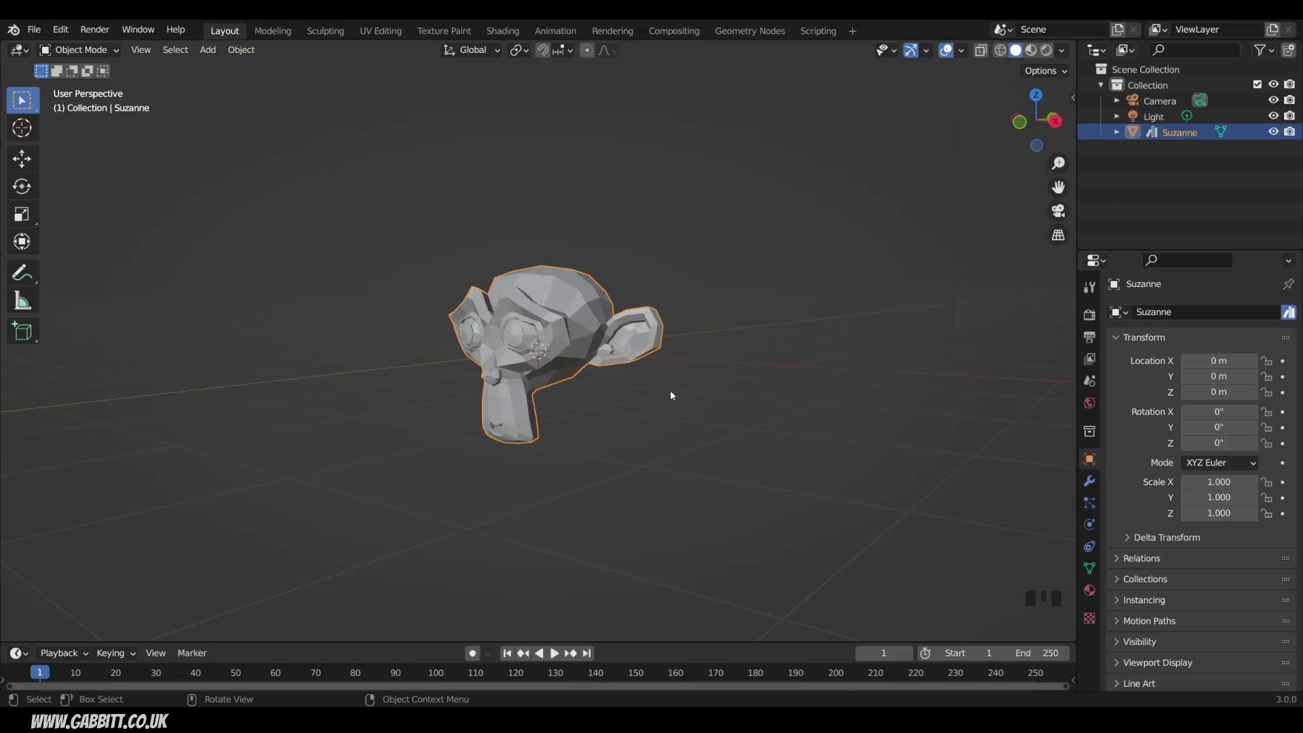
Enlarge the lower area and turn it into an Asset Browser
{"action": "left_click_drag", "start_coordinate": [707, 643], "coordinate": [710, 371]}
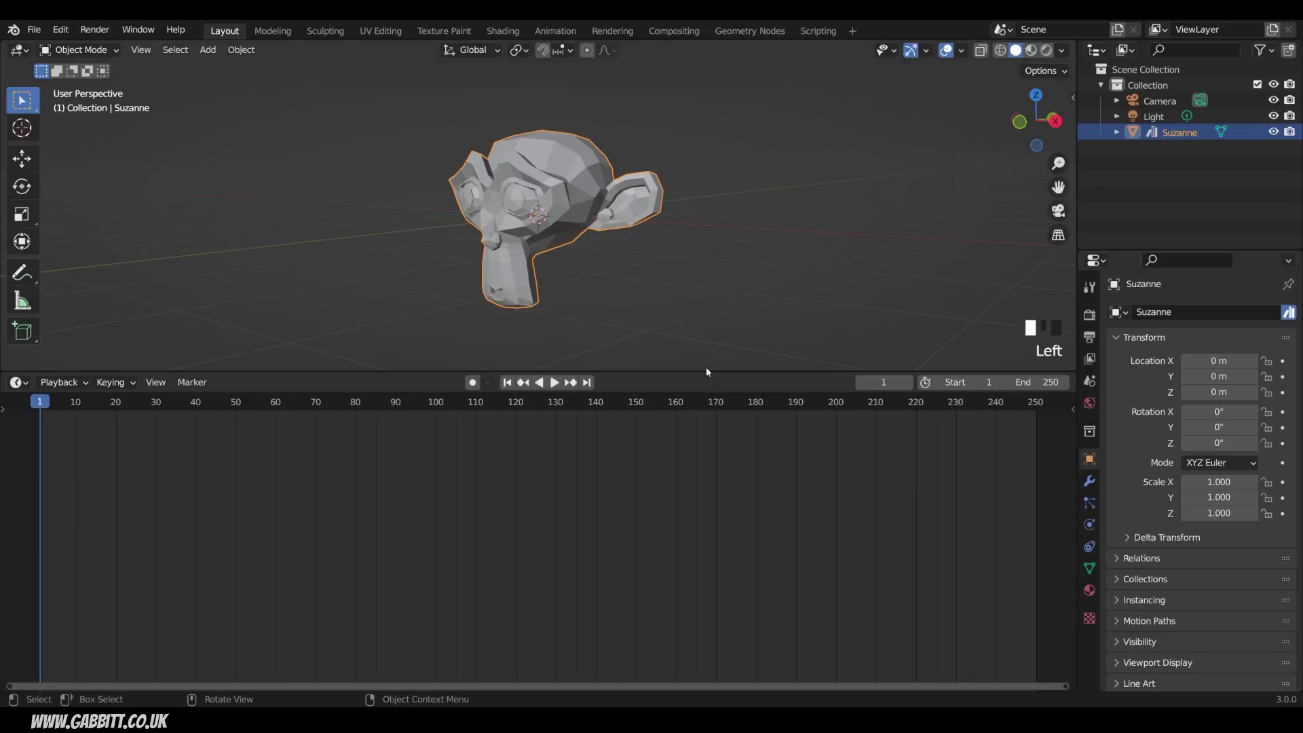
{"action": "left_click", "coordinate": [19, 382]}
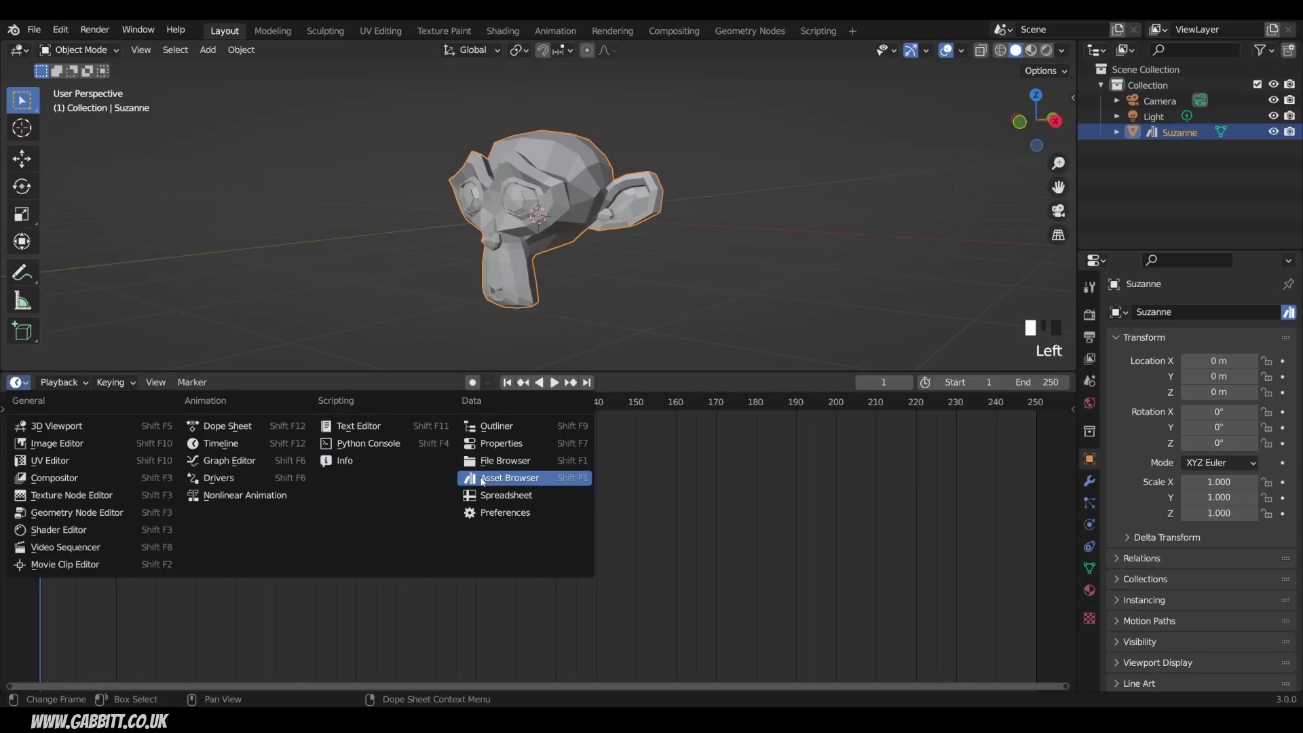
{"action": "left_click", "coordinate": [483, 479]}
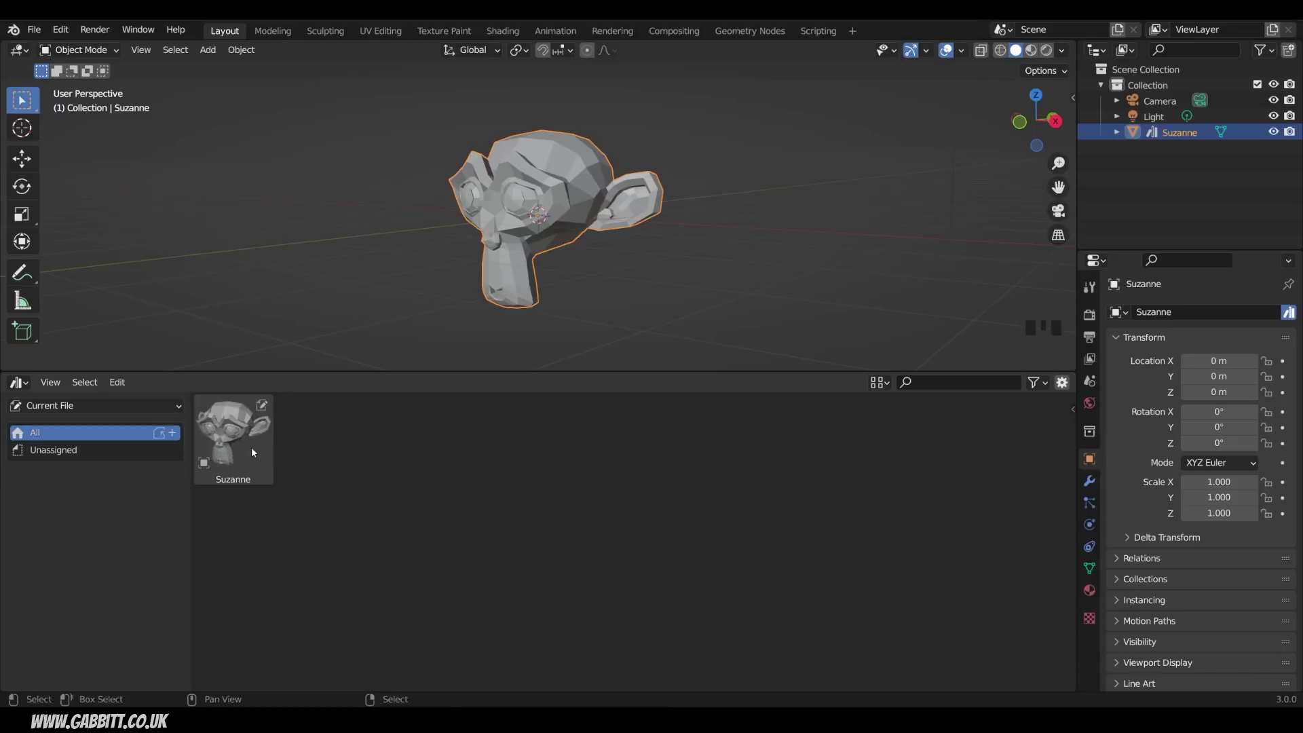
Rename the Suzanne object to 'monkey i made'
{"action": "left_click", "coordinate": [1198, 132]}
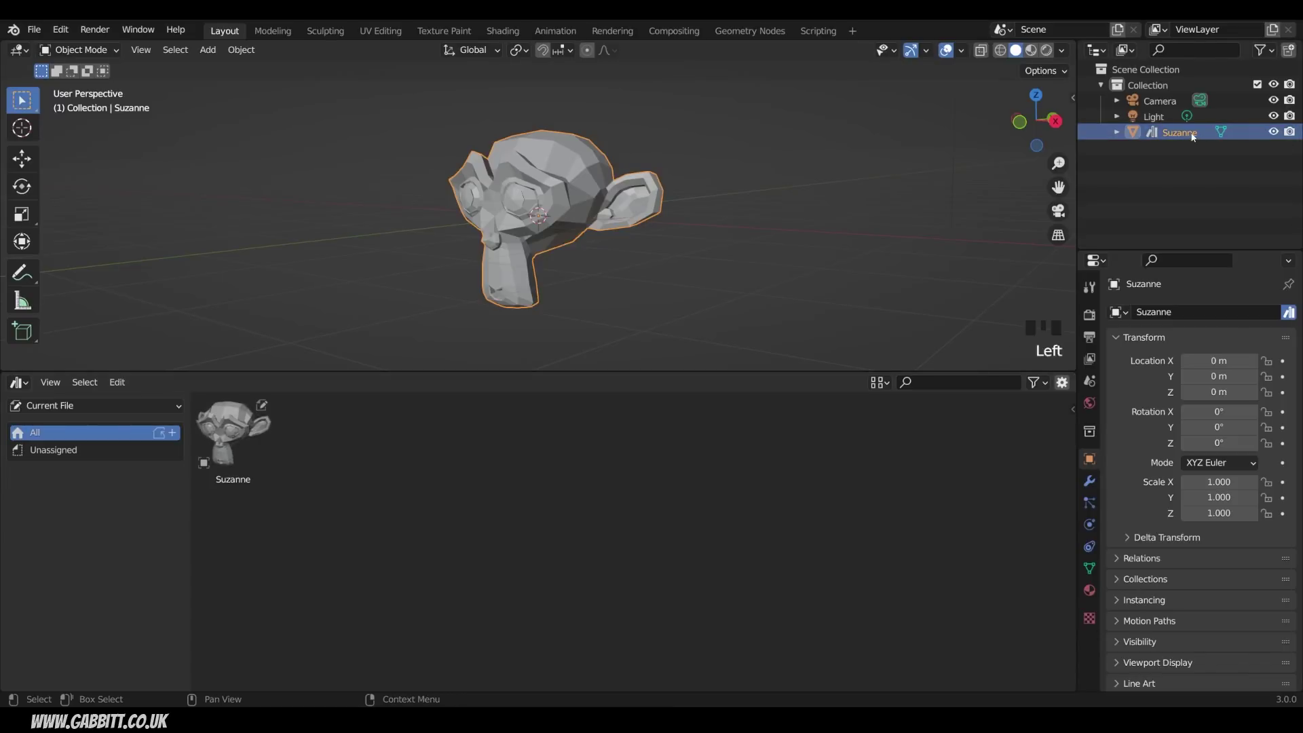
{"action": "double_click", "coordinate": [1199, 132]}
{"action": "type", "text": "monkey i made"}
{"action": "key", "text": "Return"}
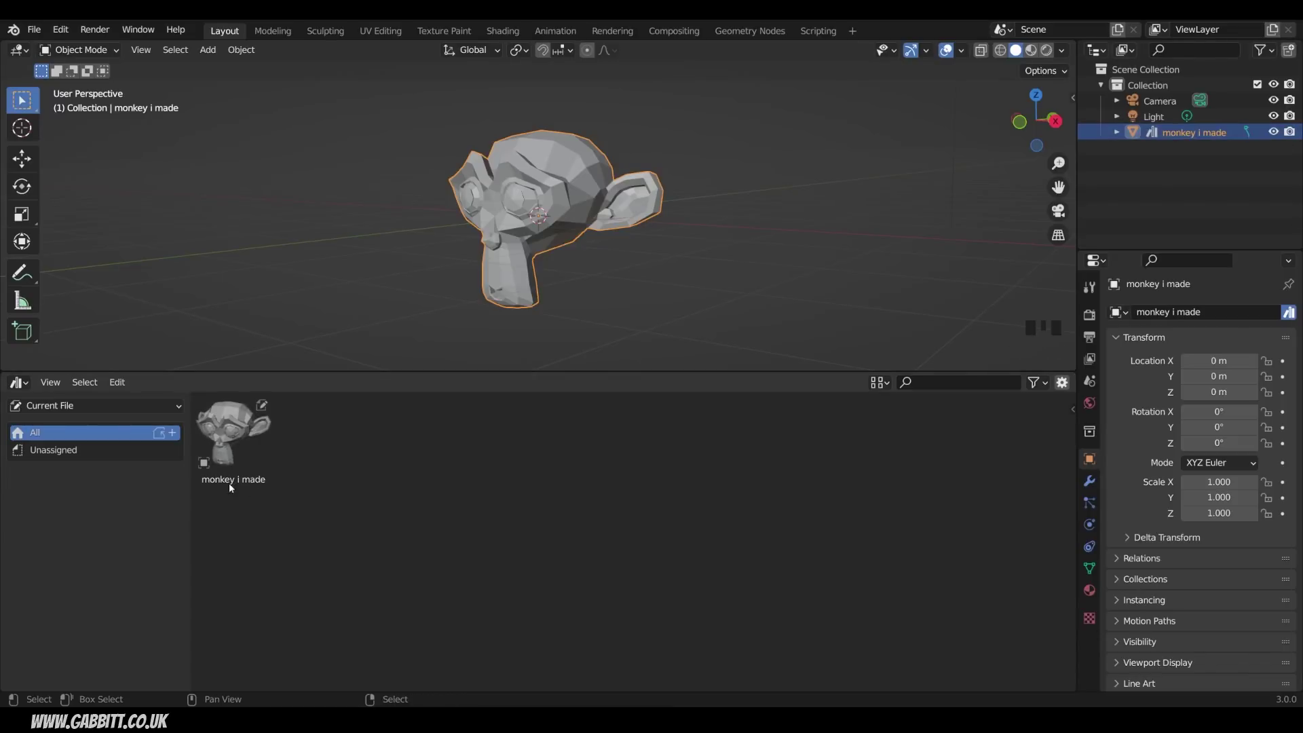
Drop two copies of the monkey asset into the scene and delete the extra one
{"action": "scroll", "coordinate": [357, 365], "scroll_direction": "down", "scroll_amount": 5}
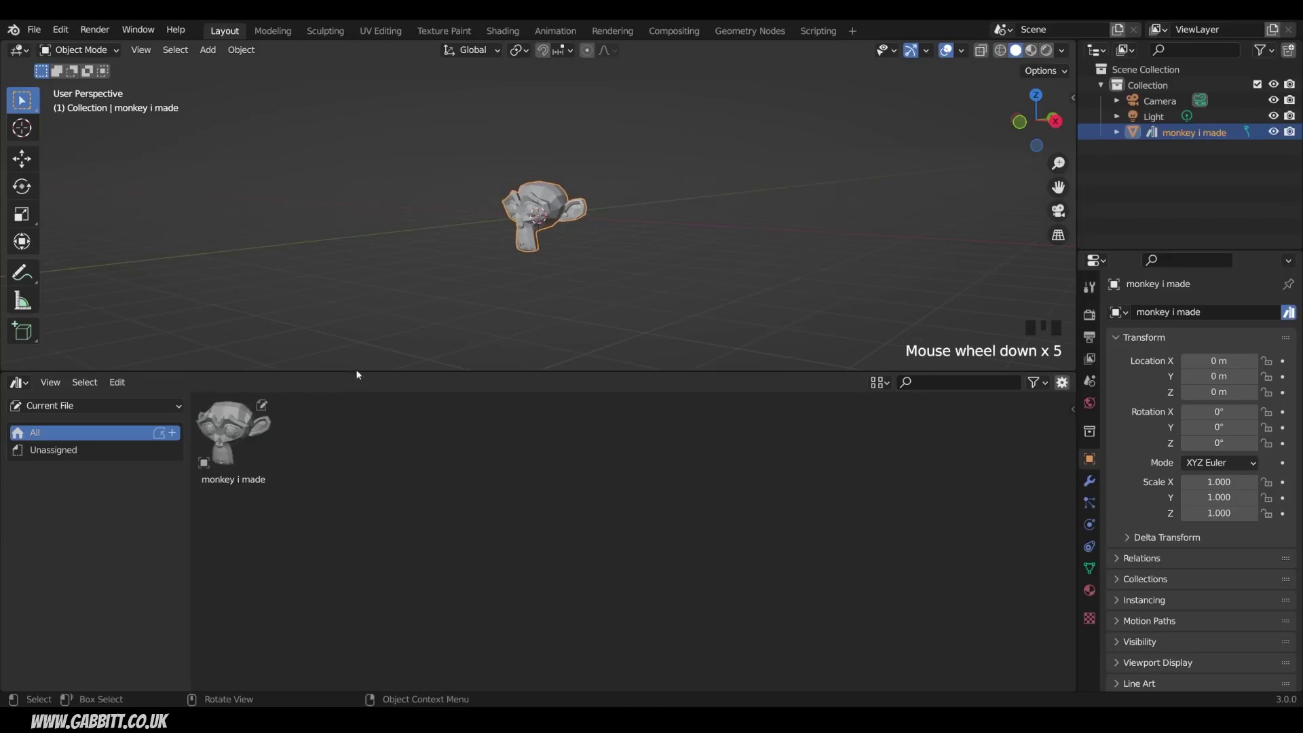
{"action": "left_click_drag", "start_coordinate": [238, 434], "coordinate": [714, 175]}
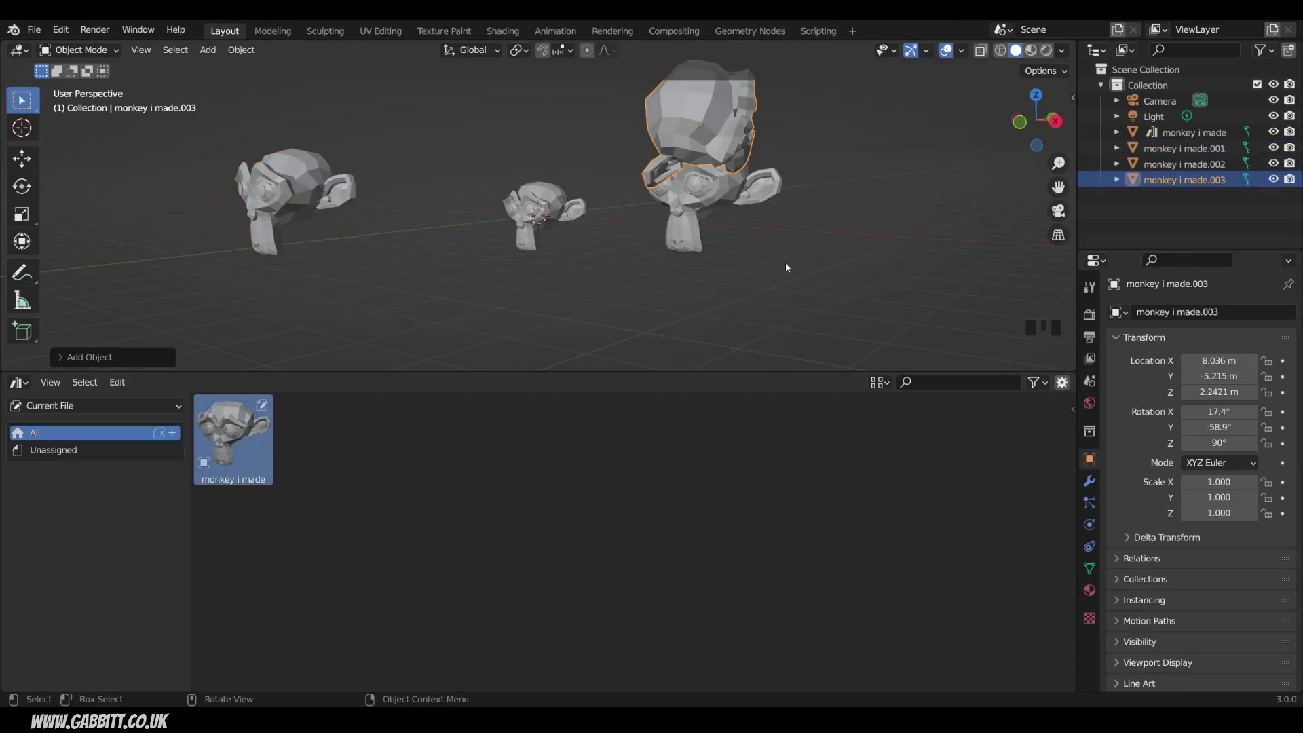
{"action": "middle_click_drag", "start_coordinate": [786, 264], "coordinate": [690, 279]}
{"action": "scroll", "coordinate": [701, 258], "scroll_direction": "down", "scroll_amount": 2}
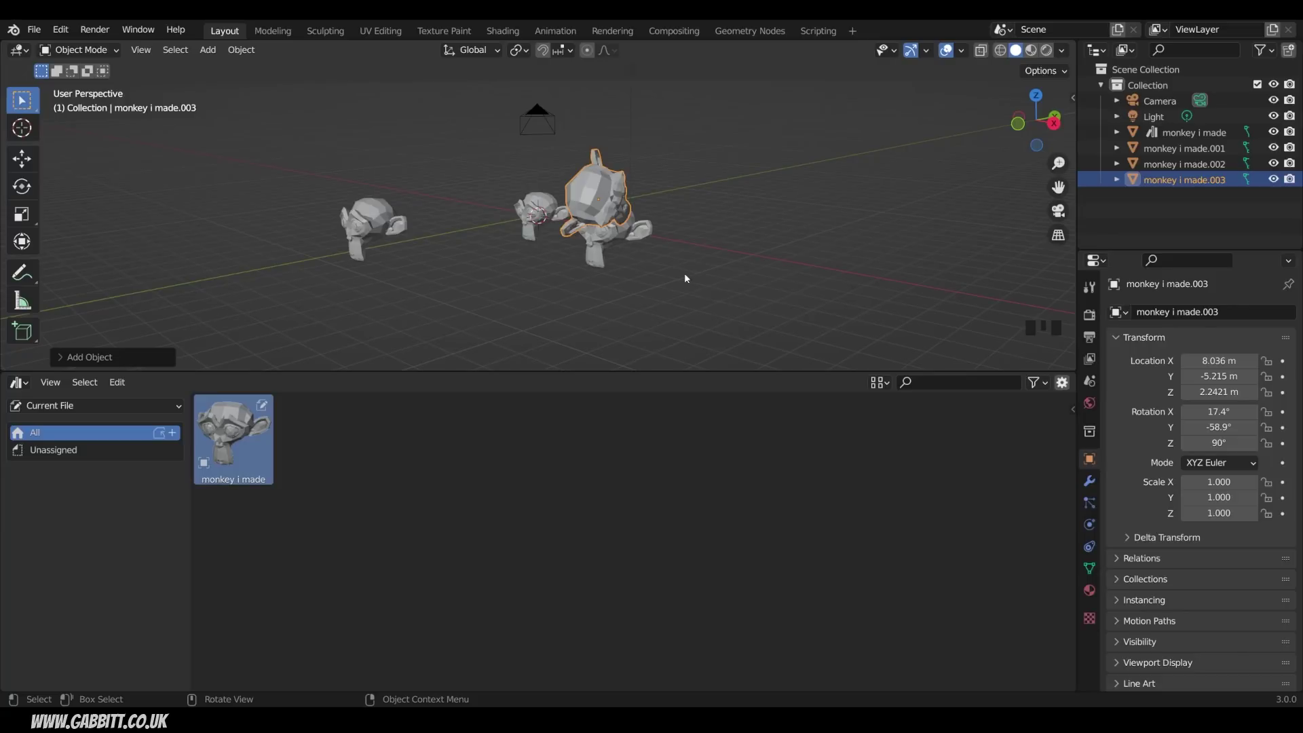
{"action": "key", "text": "Delete"}
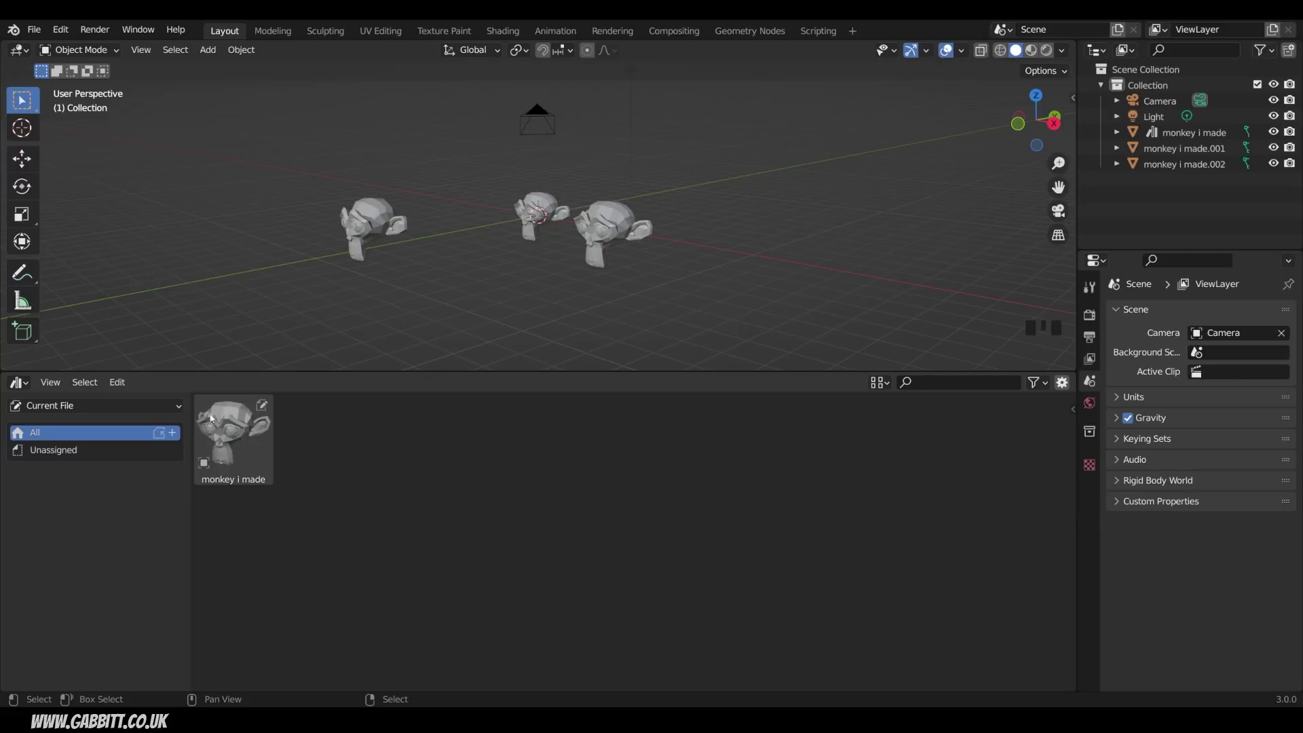
Choose User Library from the asset browser's library dropdown
{"action": "left_click", "coordinate": [177, 407]}
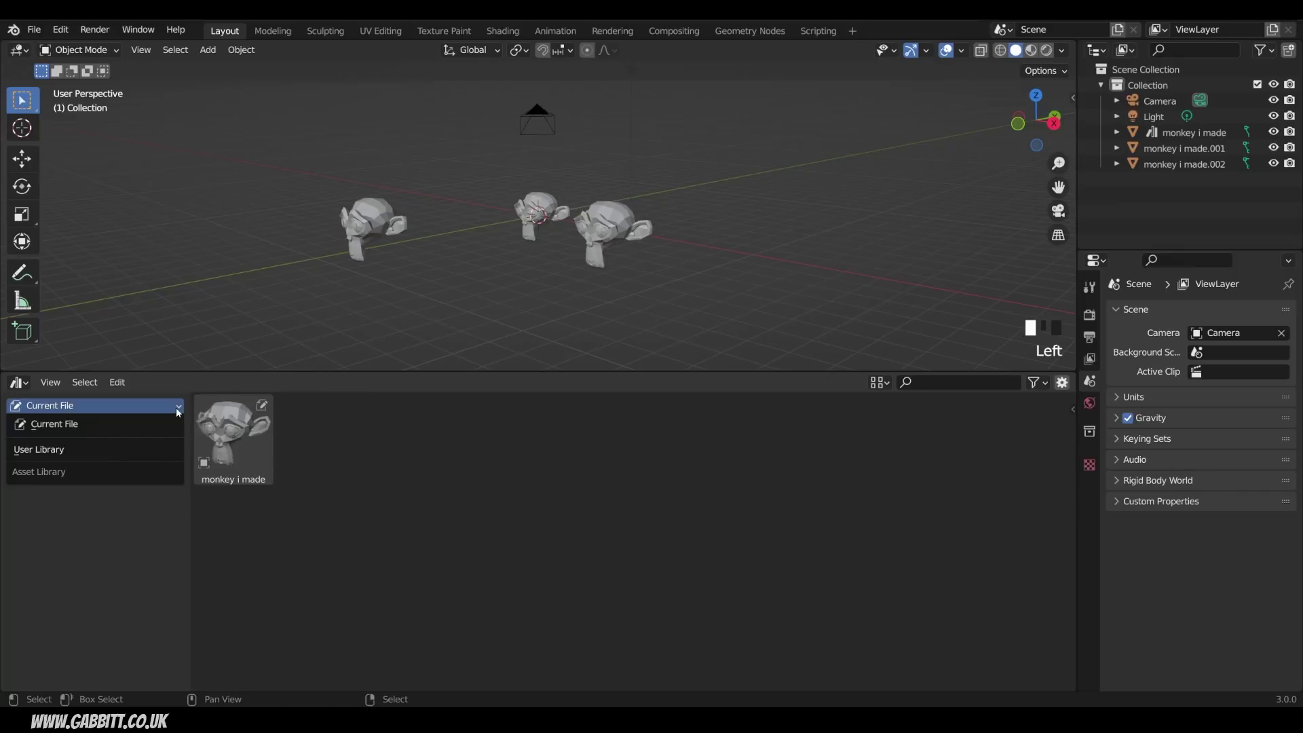
{"action": "left_click", "coordinate": [89, 451]}
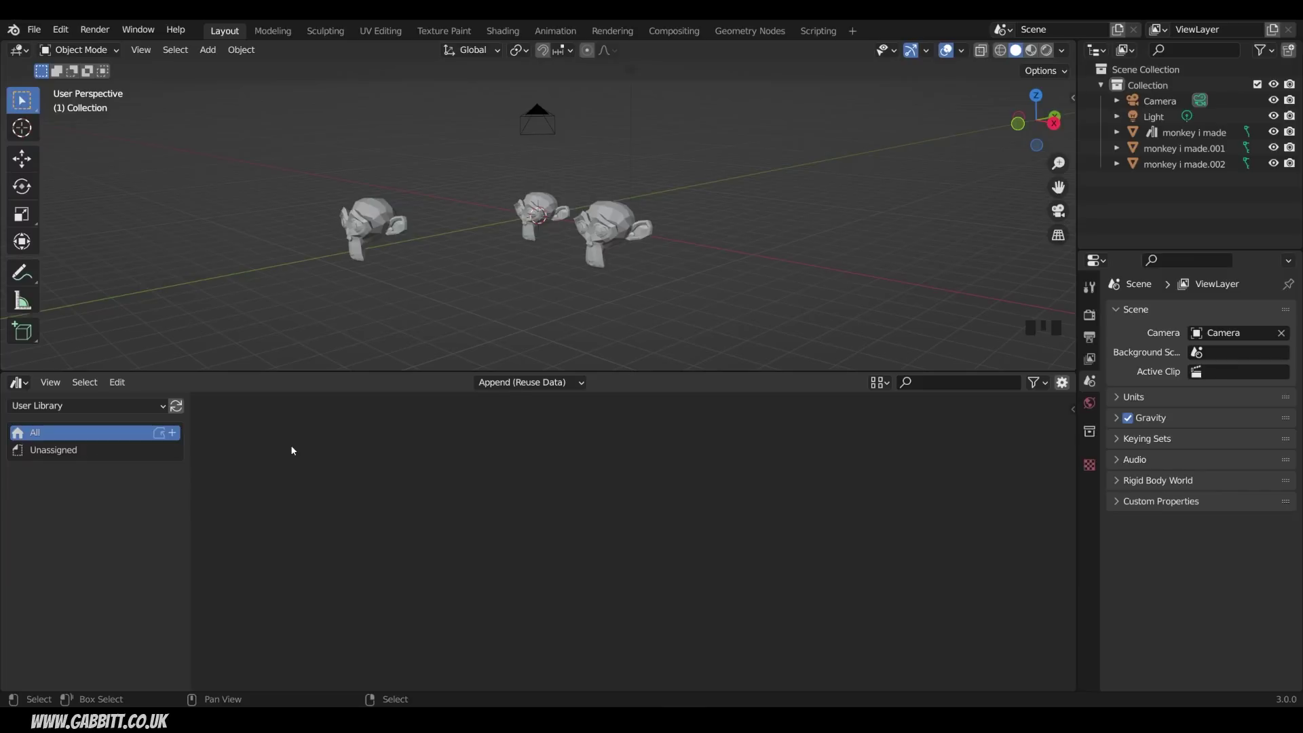
Save the file as 'monkey asset.blend' in the asset folder
{"action": "left_click", "coordinate": [37, 30]}
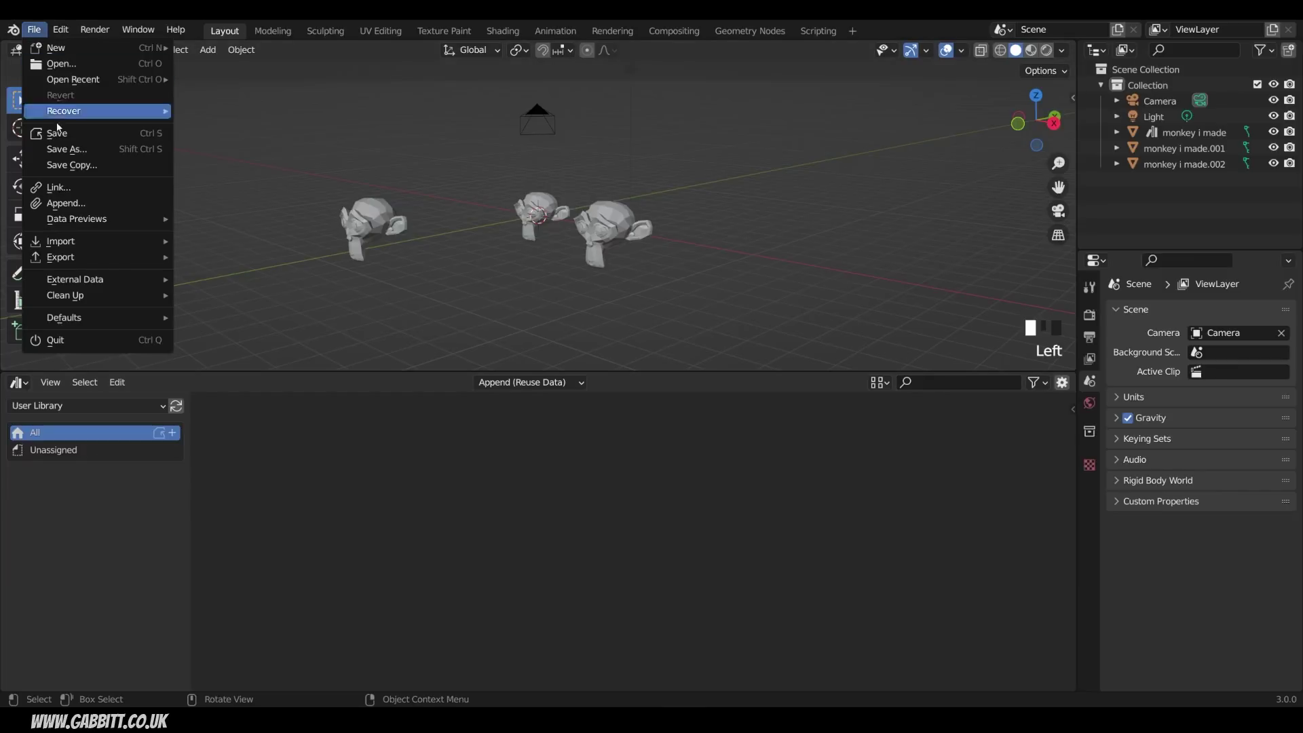
{"action": "left_click", "coordinate": [66, 149]}
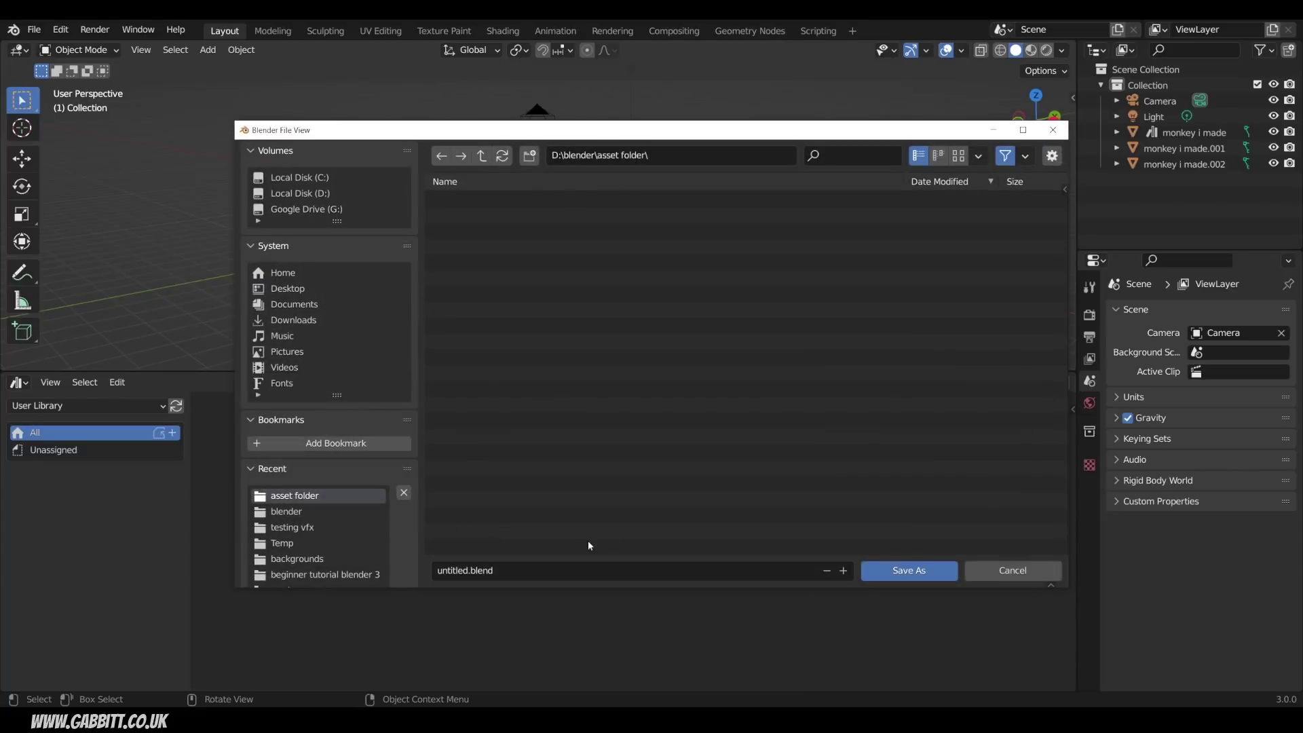
{"action": "left_click", "coordinate": [576, 570]}
{"action": "type", "text": "monkey asset"}
{"action": "left_click", "coordinate": [924, 572]}
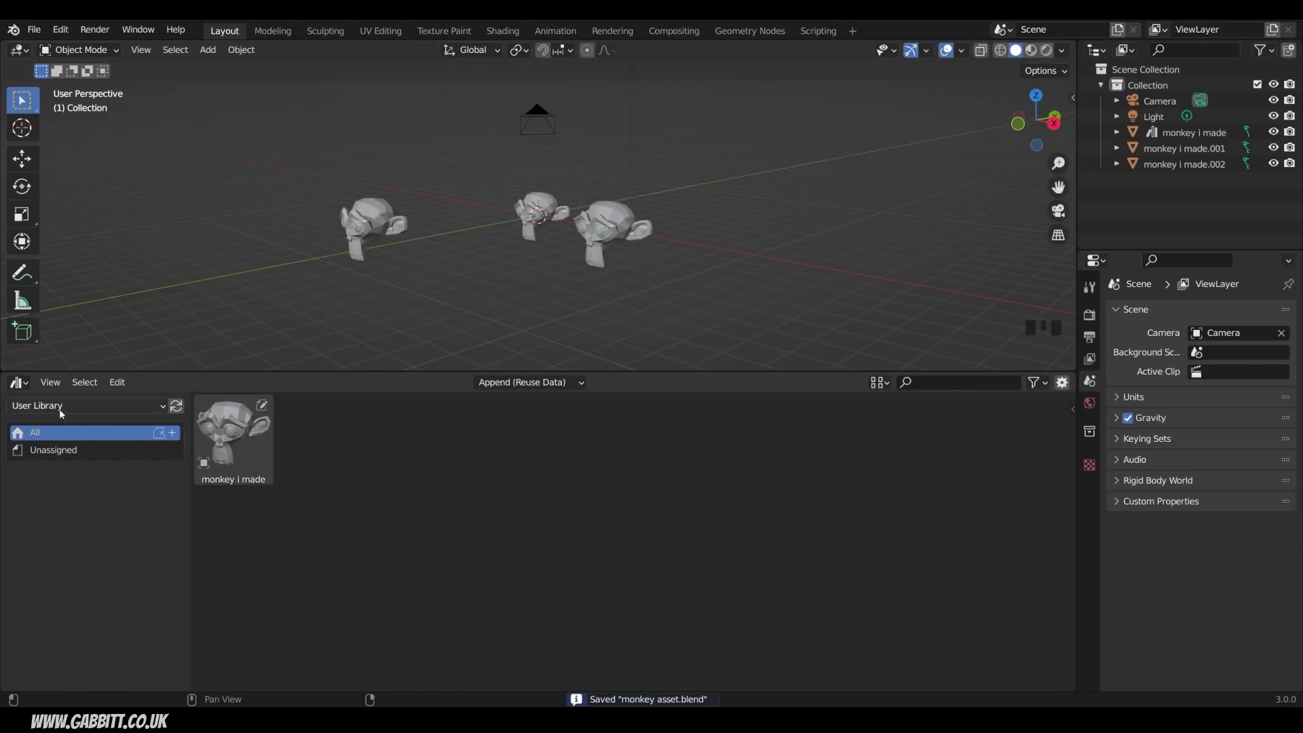
Switch the asset browser to Current File and back to User Library to show the monkey
{"action": "left_click", "coordinate": [152, 410]}
{"action": "left_click", "coordinate": [129, 425]}
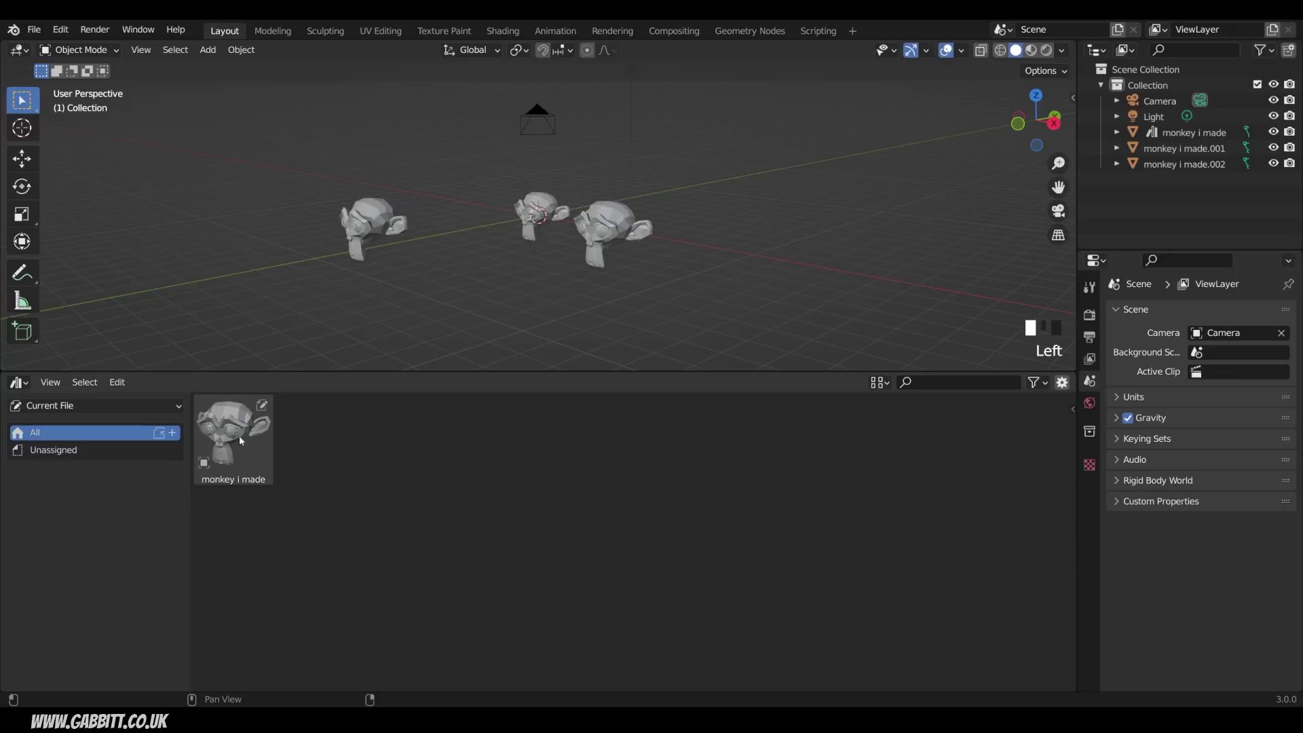
{"action": "left_click", "coordinate": [132, 407]}
{"action": "left_click", "coordinate": [72, 446]}
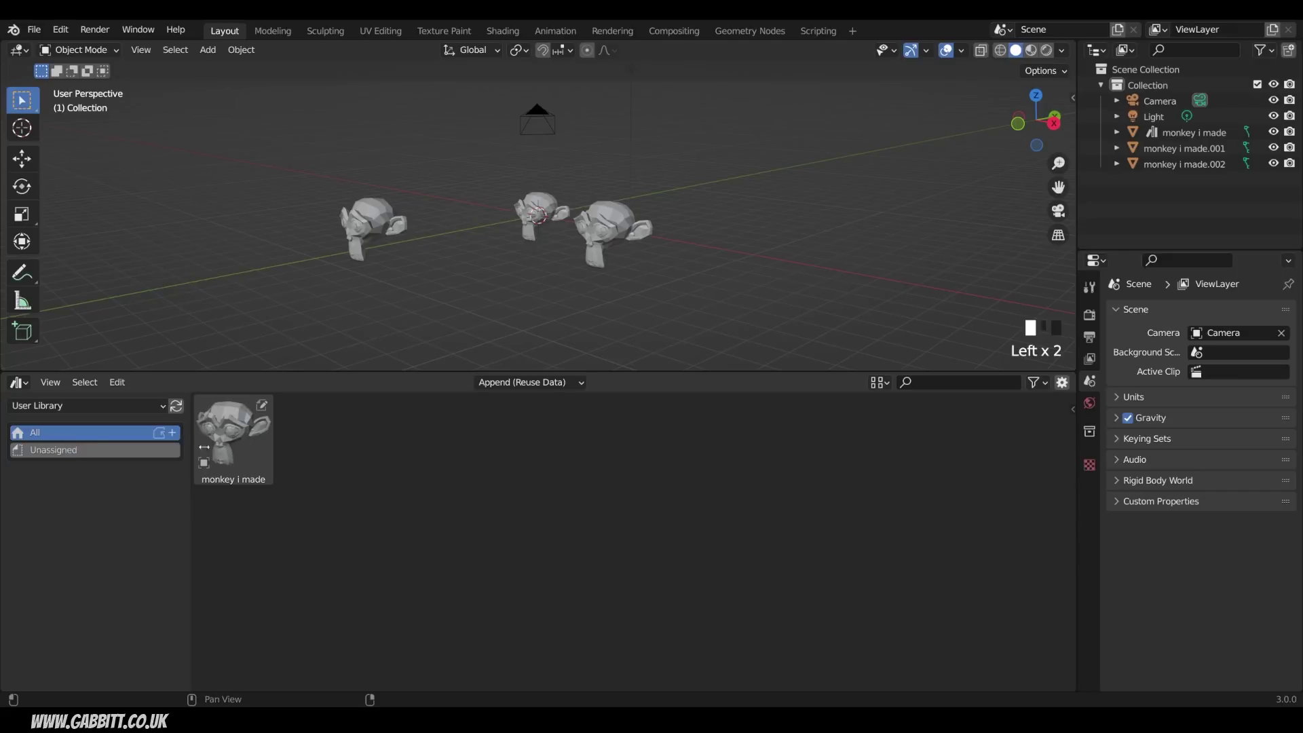
Start a new General file and enlarge its timeline area
{"action": "left_click", "coordinate": [33, 29]}
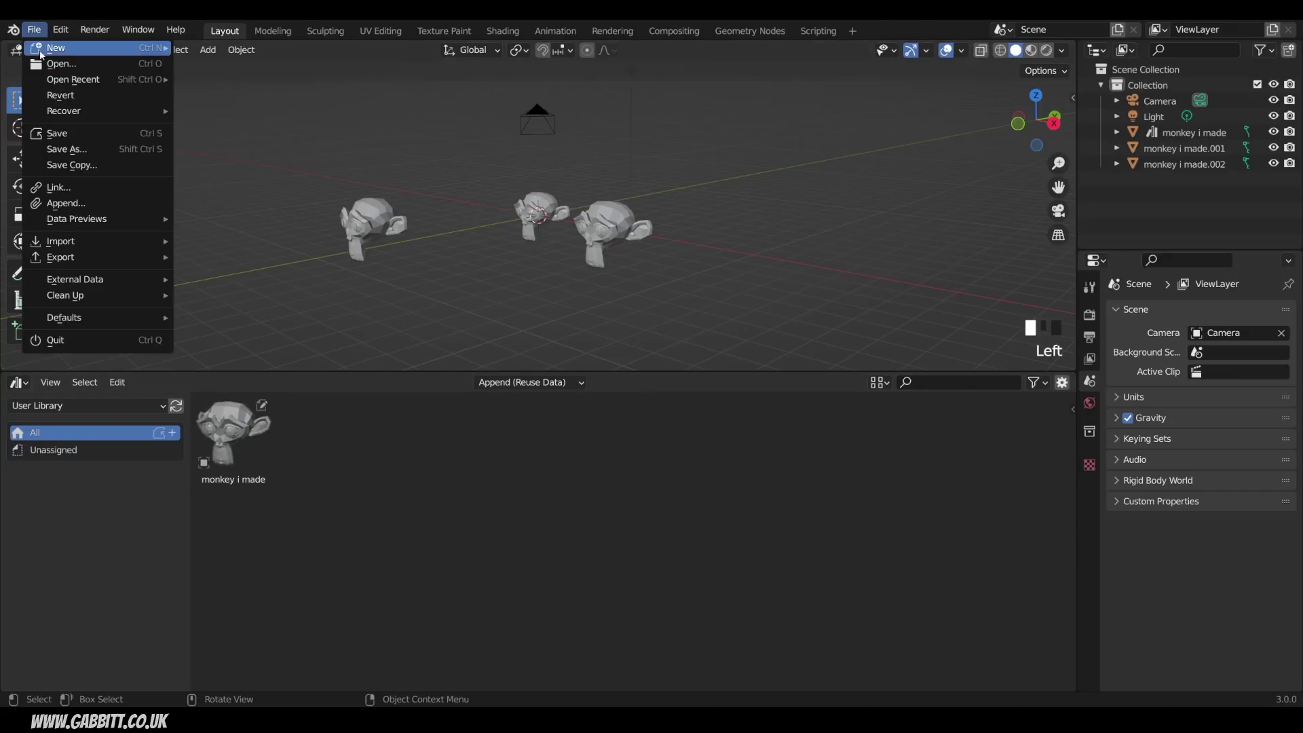
{"action": "mouse_move", "coordinate": [41, 54]}
{"action": "left_click", "coordinate": [218, 47]}
{"action": "left_click_drag", "start_coordinate": [800, 558], "coordinate": [801, 414]}
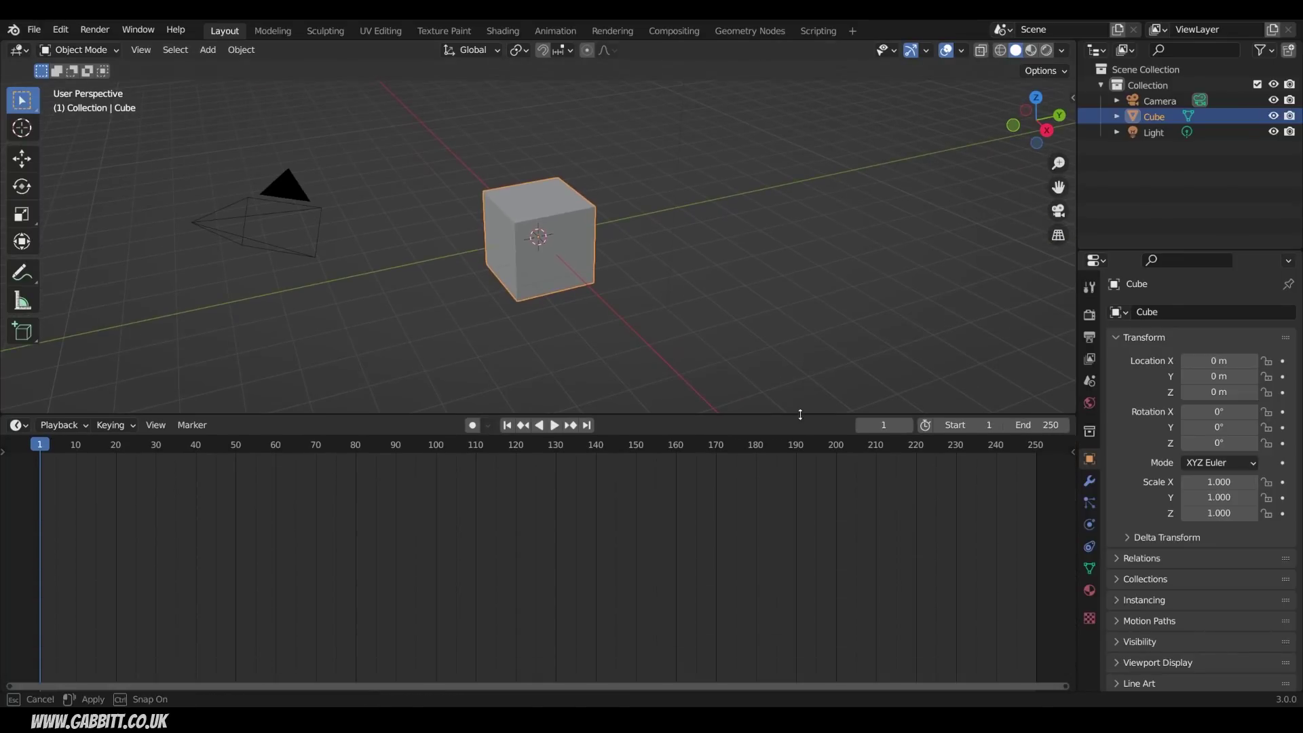
{"action": "left_click", "coordinate": [800, 404]}
{"action": "left_click", "coordinate": [19, 425]}
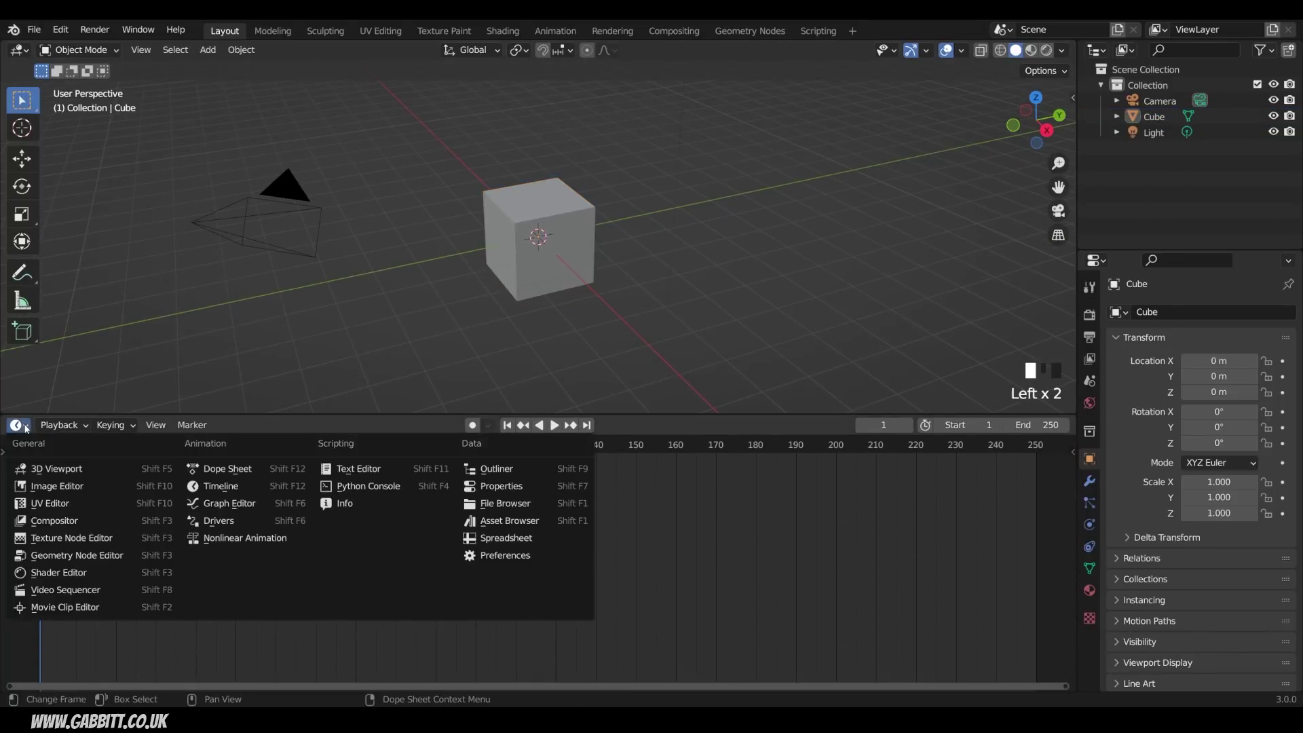
Turn the timeline into a User Library asset browser and drop two 'monkey i made' copies beside the cube
{"action": "left_click", "coordinate": [533, 521]}
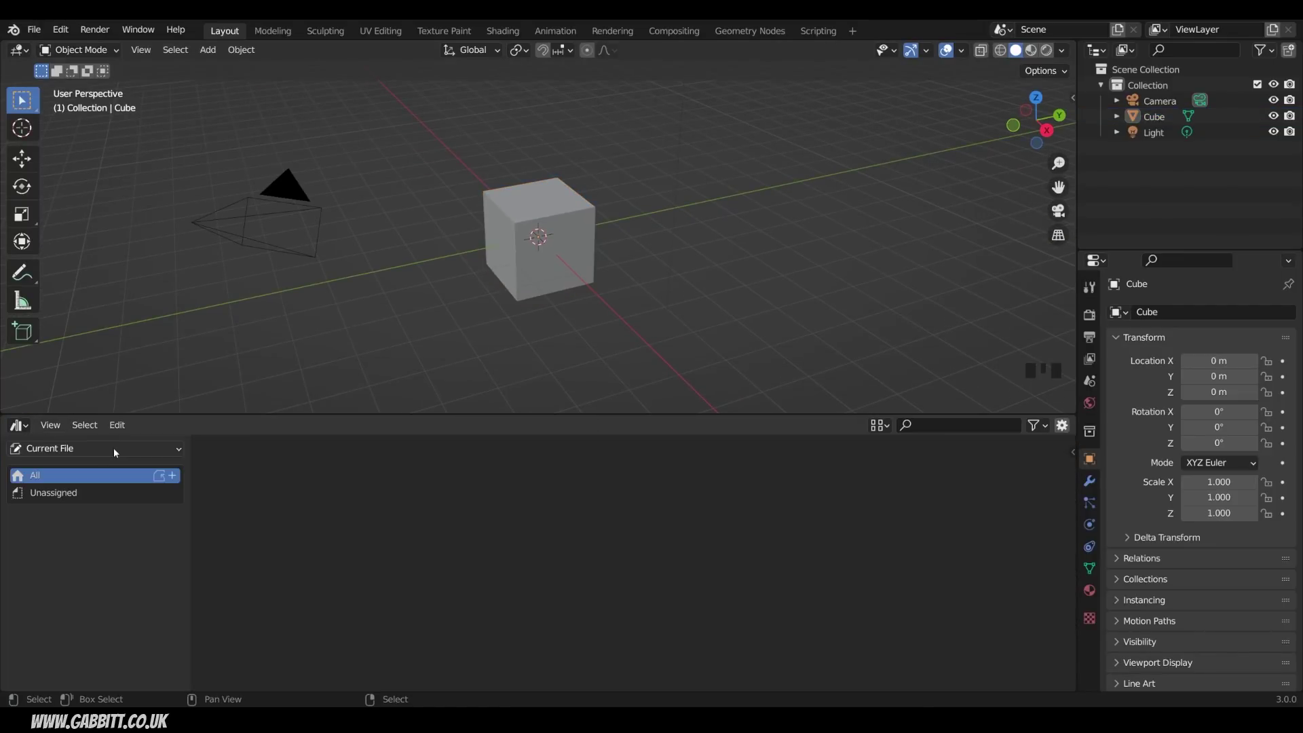
{"action": "left_click", "coordinate": [173, 451]}
{"action": "left_click", "coordinate": [142, 492]}
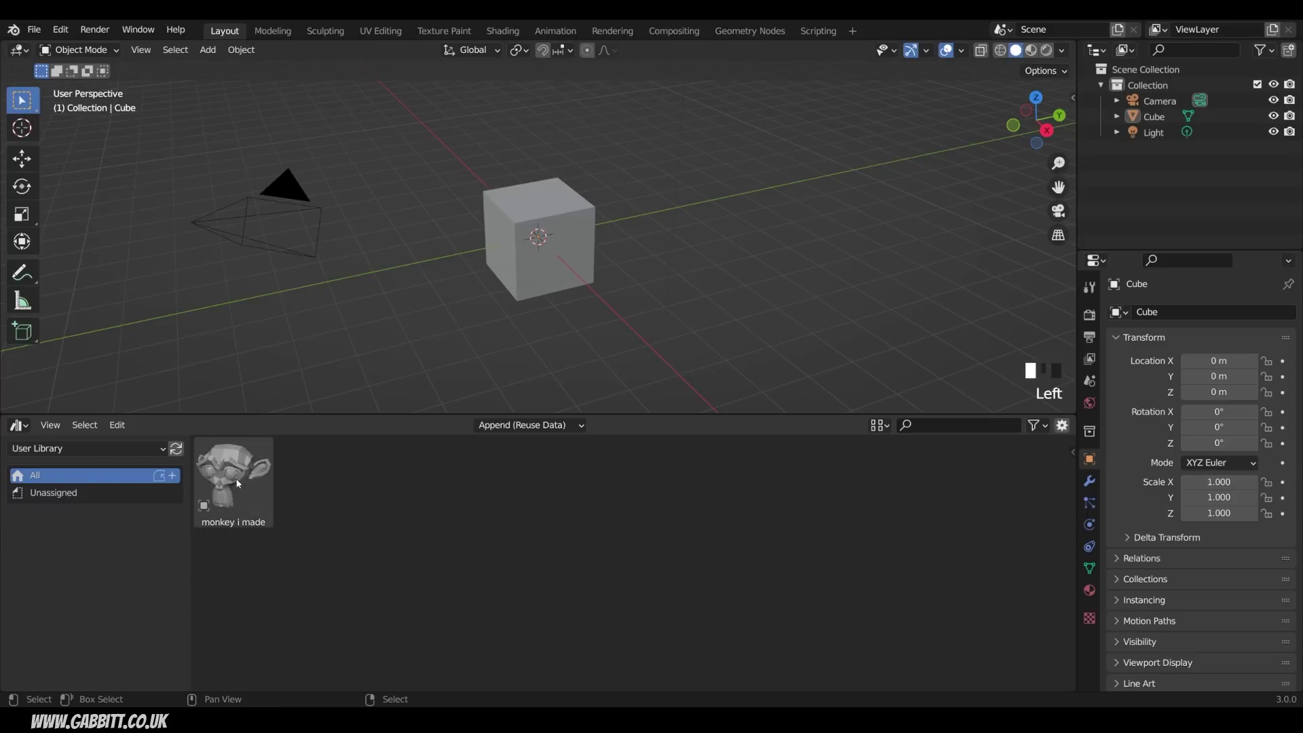
{"action": "left_click_drag", "start_coordinate": [238, 484], "coordinate": [722, 186]}
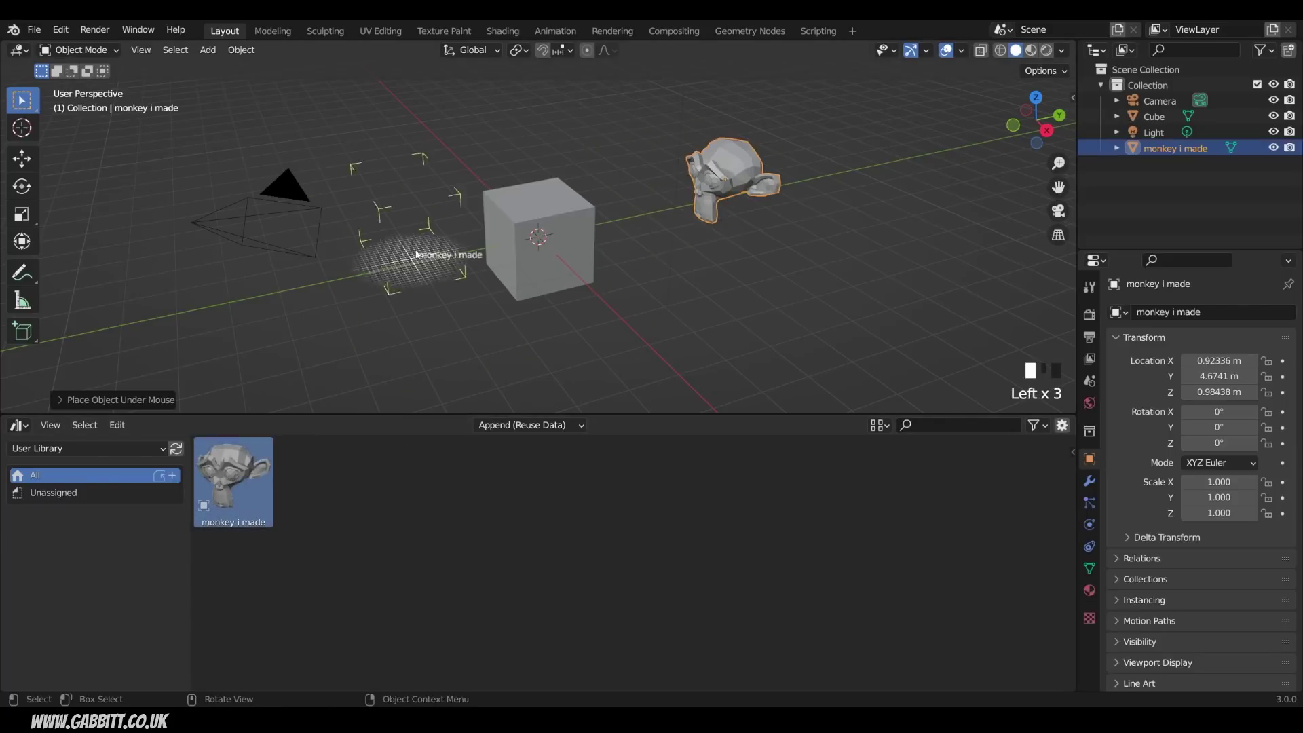
{"action": "left_click_drag", "start_coordinate": [416, 254], "coordinate": [416, 271]}
{"action": "middle_click_drag", "start_coordinate": [560, 275], "coordinate": [596, 283]}
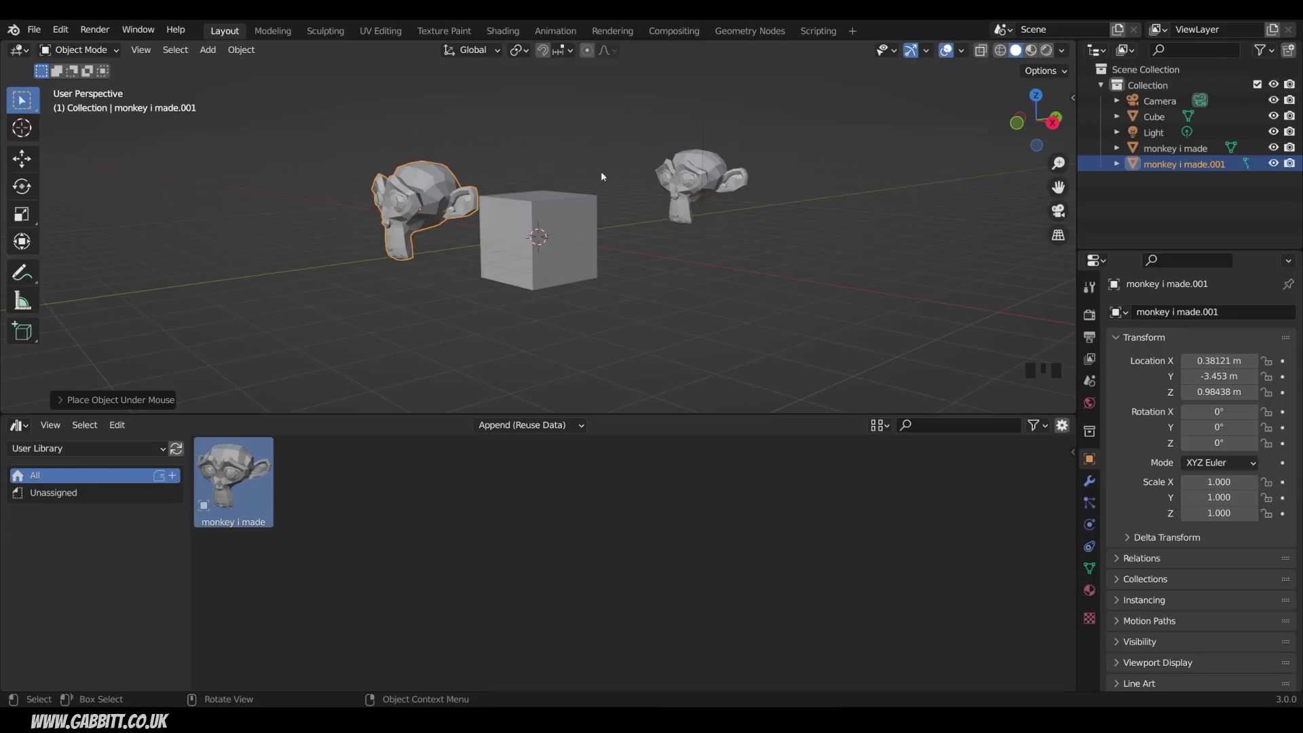
Switch to the Shading workspace and turn its file browser into an Asset Browser
{"action": "left_click", "coordinate": [509, 31]}
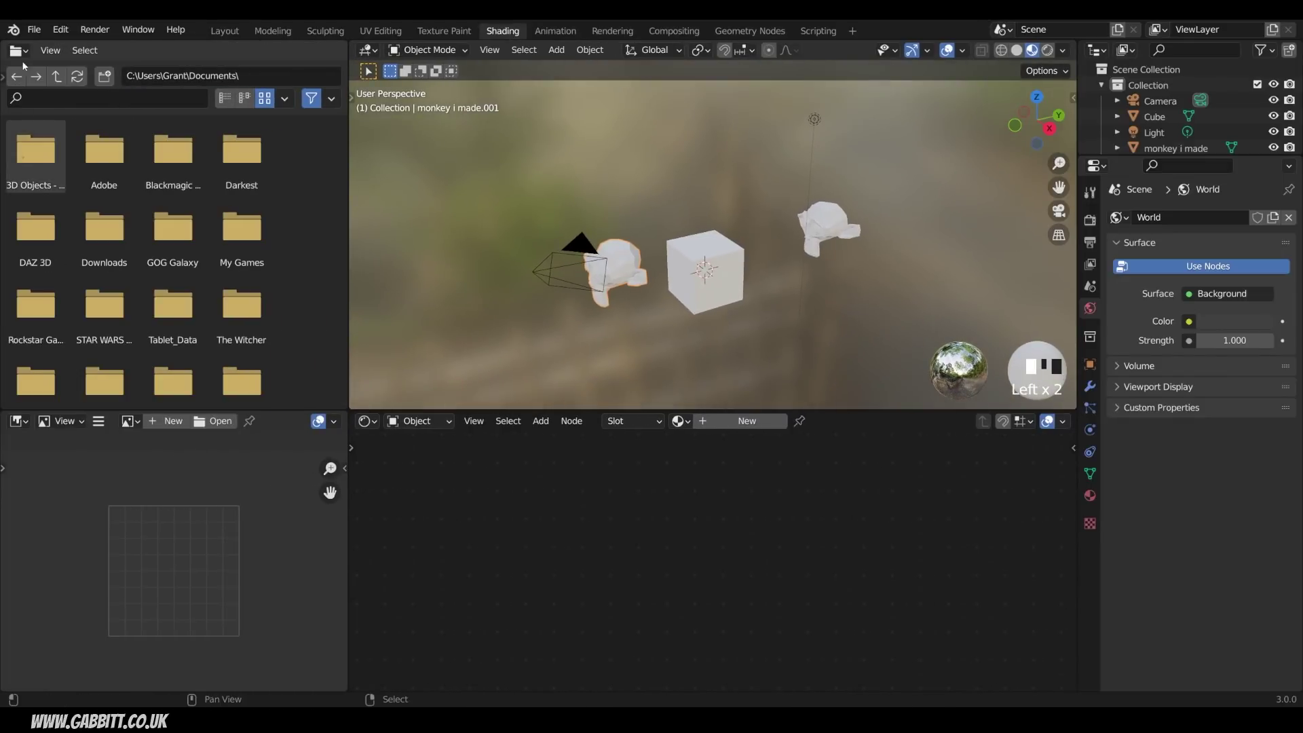
{"action": "left_click", "coordinate": [20, 52]}
{"action": "left_click", "coordinate": [485, 153]}
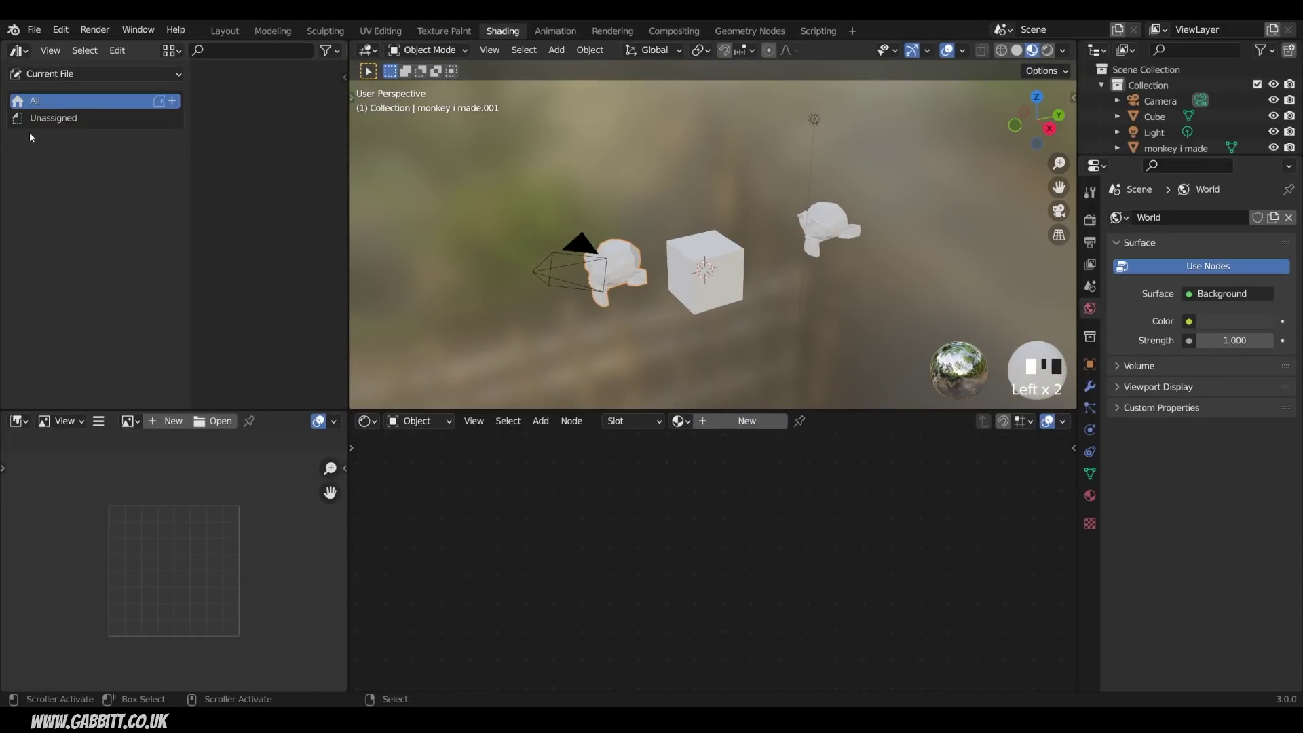
Give the cube's material an orange base colour, full metallic and low roughness
{"action": "left_click", "coordinate": [699, 299]}
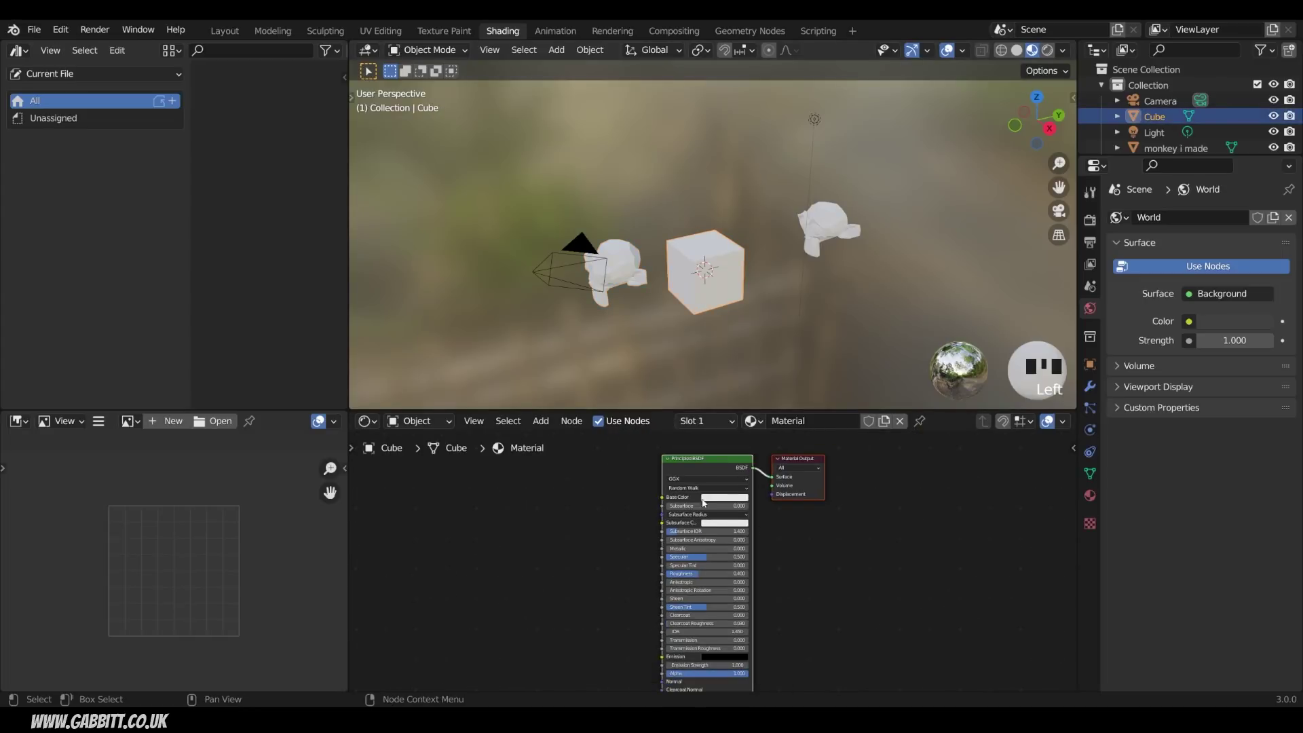
{"action": "left_click", "coordinate": [723, 497]}
{"action": "left_click", "coordinate": [759, 405]}
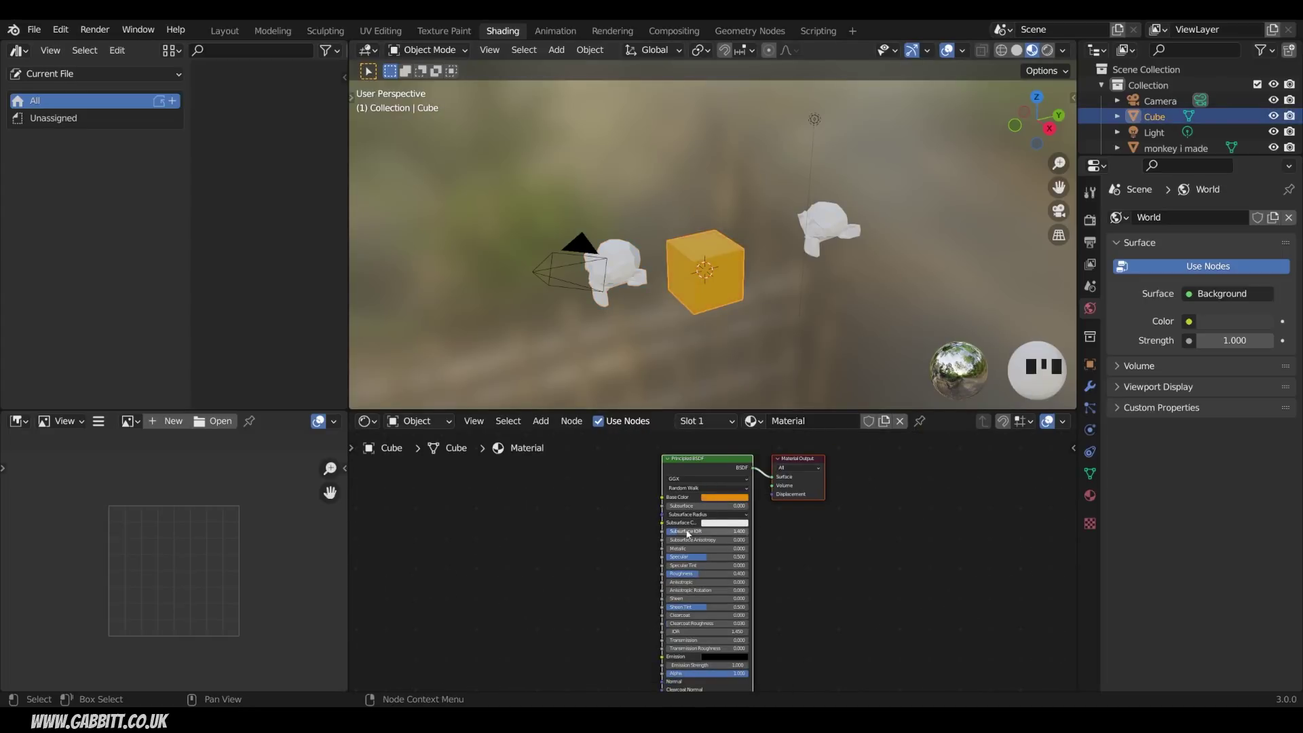
{"action": "left_click_drag", "start_coordinate": [685, 548], "coordinate": [662, 574]}
Rename the cube's material to 'gold'
{"action": "double_click", "coordinate": [787, 421]}
{"action": "type", "text": "gold"}
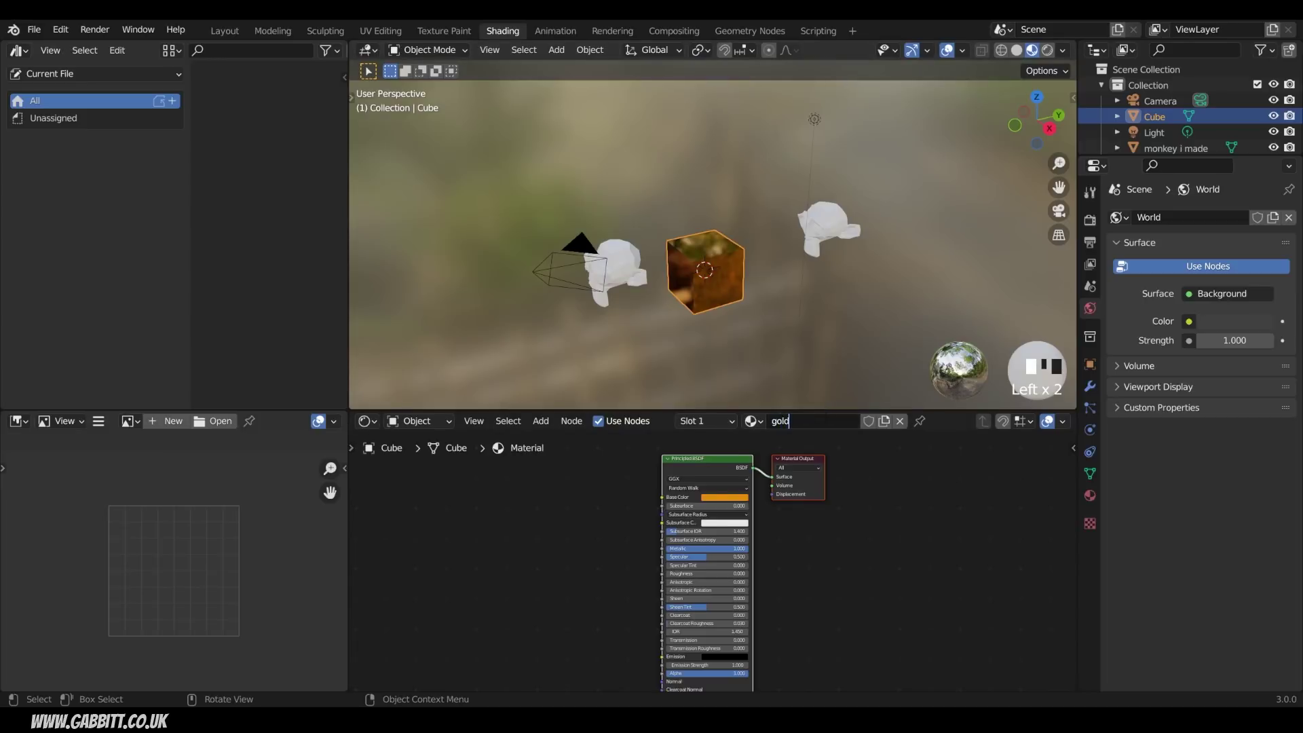
{"action": "key", "text": "Return"}
{"action": "middle_click_drag", "start_coordinate": [712, 298], "coordinate": [725, 285]}
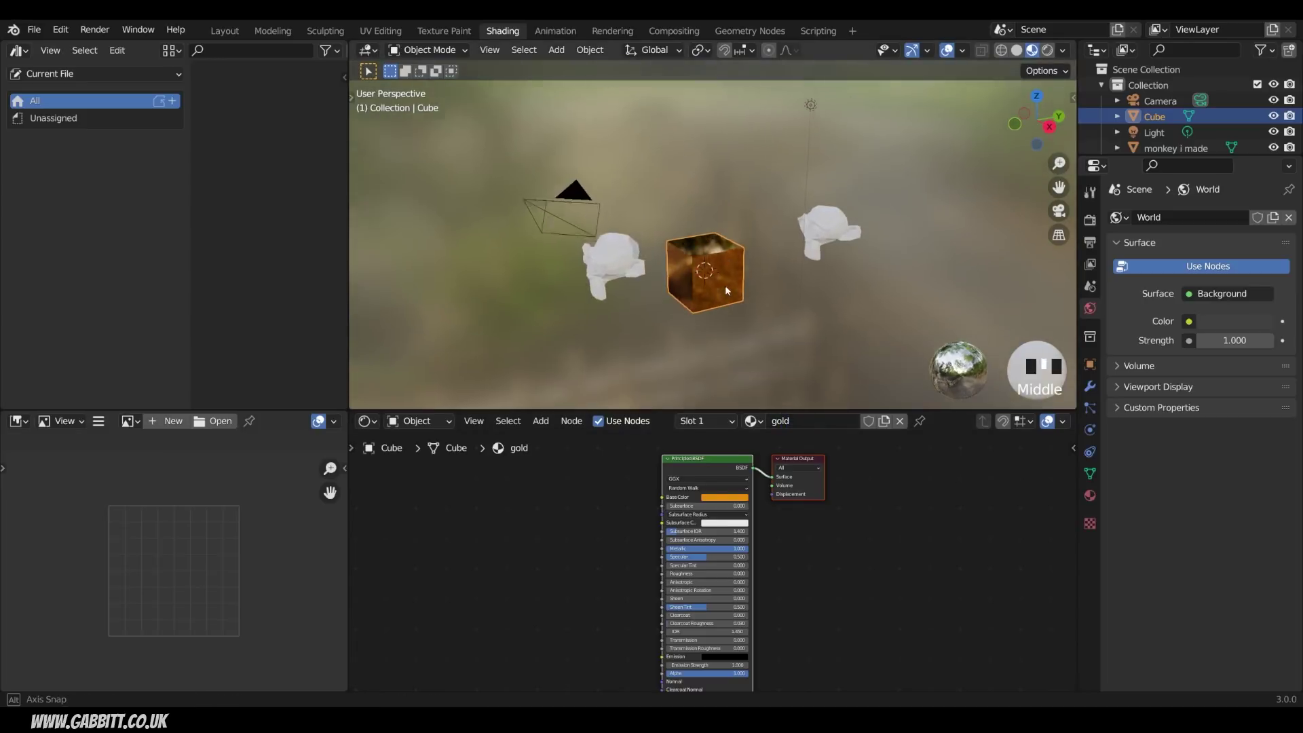
Mark the gold material as an asset from the Material properties
{"action": "right_click", "coordinate": [795, 420]}
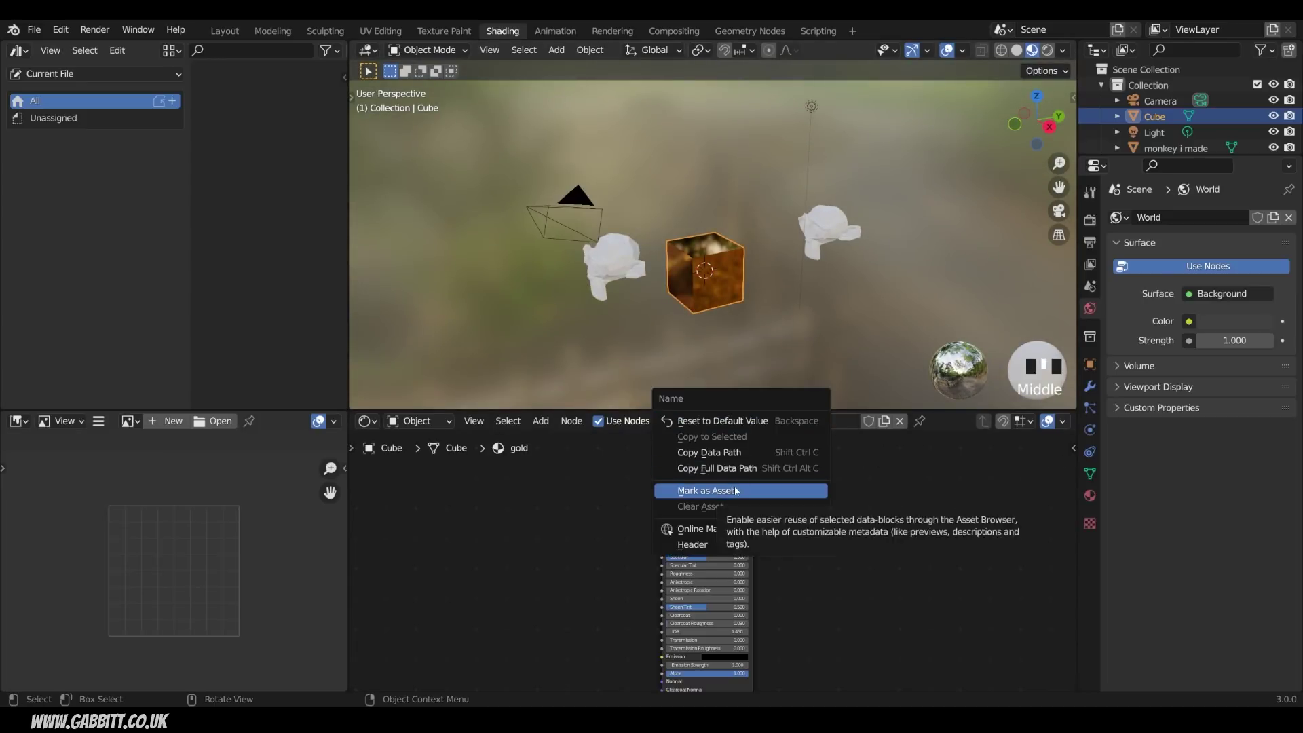
{"action": "left_click", "coordinate": [731, 422]}
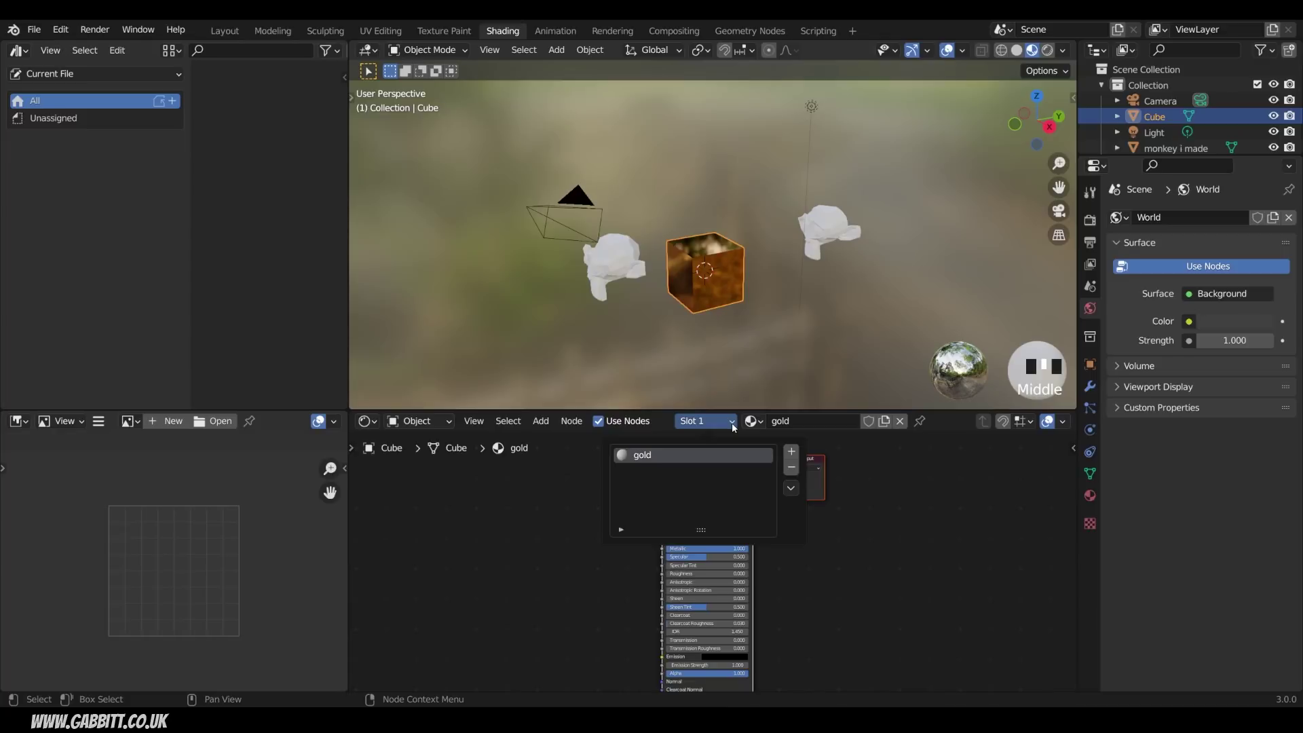
{"action": "right_click", "coordinate": [642, 454]}
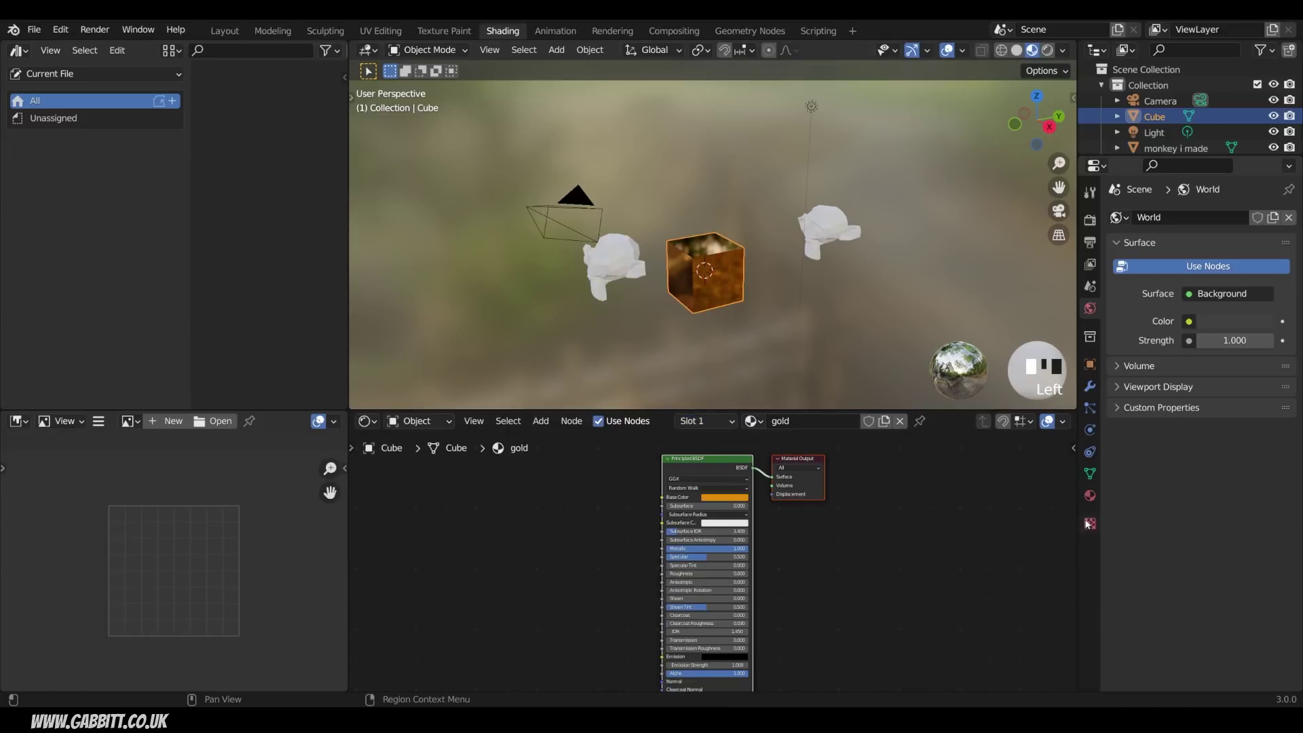
{"action": "left_click", "coordinate": [1089, 497]}
{"action": "right_click", "coordinate": [1155, 285]}
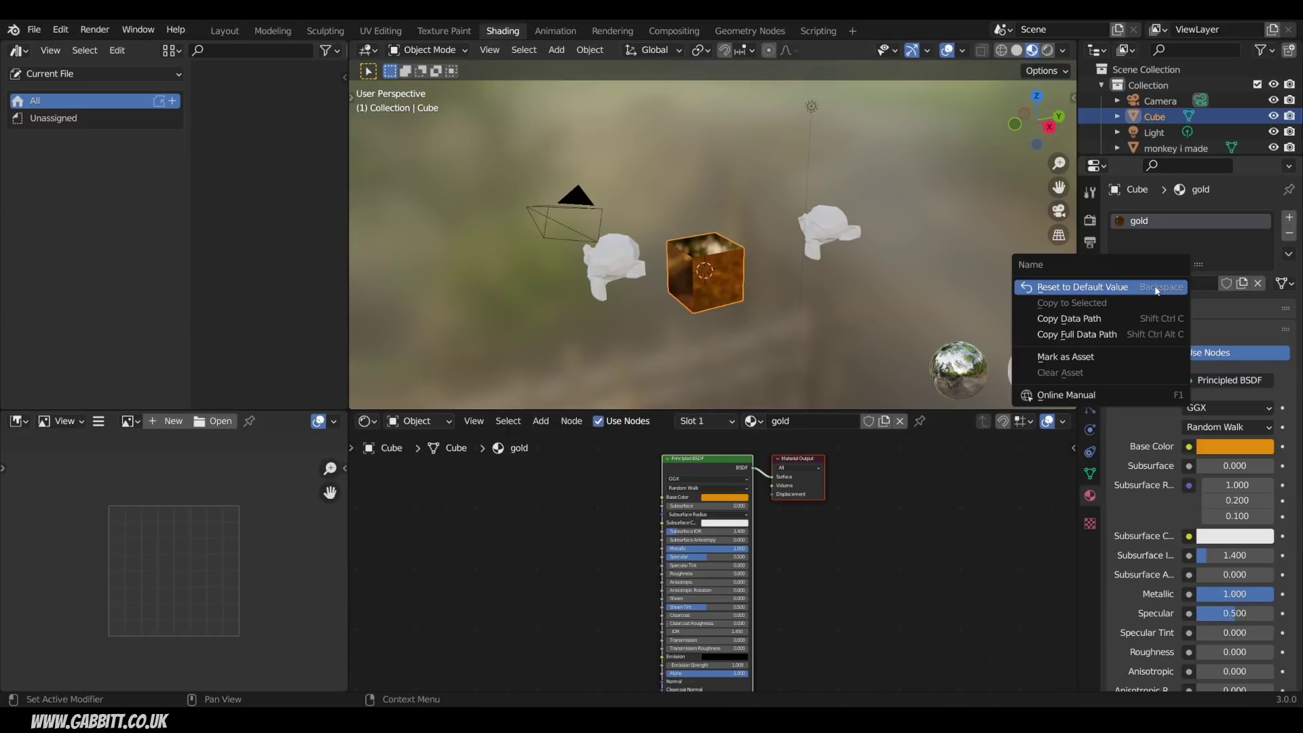
{"action": "right_click", "coordinate": [1138, 228]}
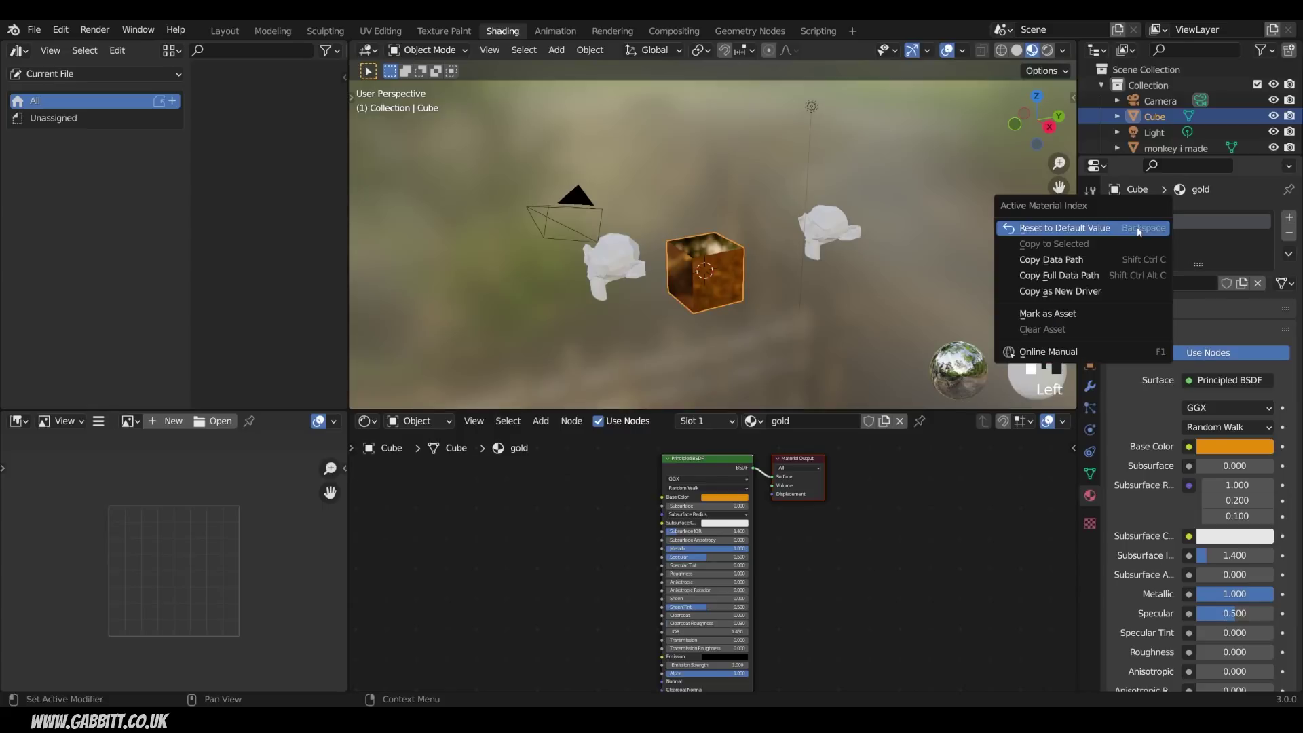
{"action": "left_click", "coordinate": [1099, 313]}
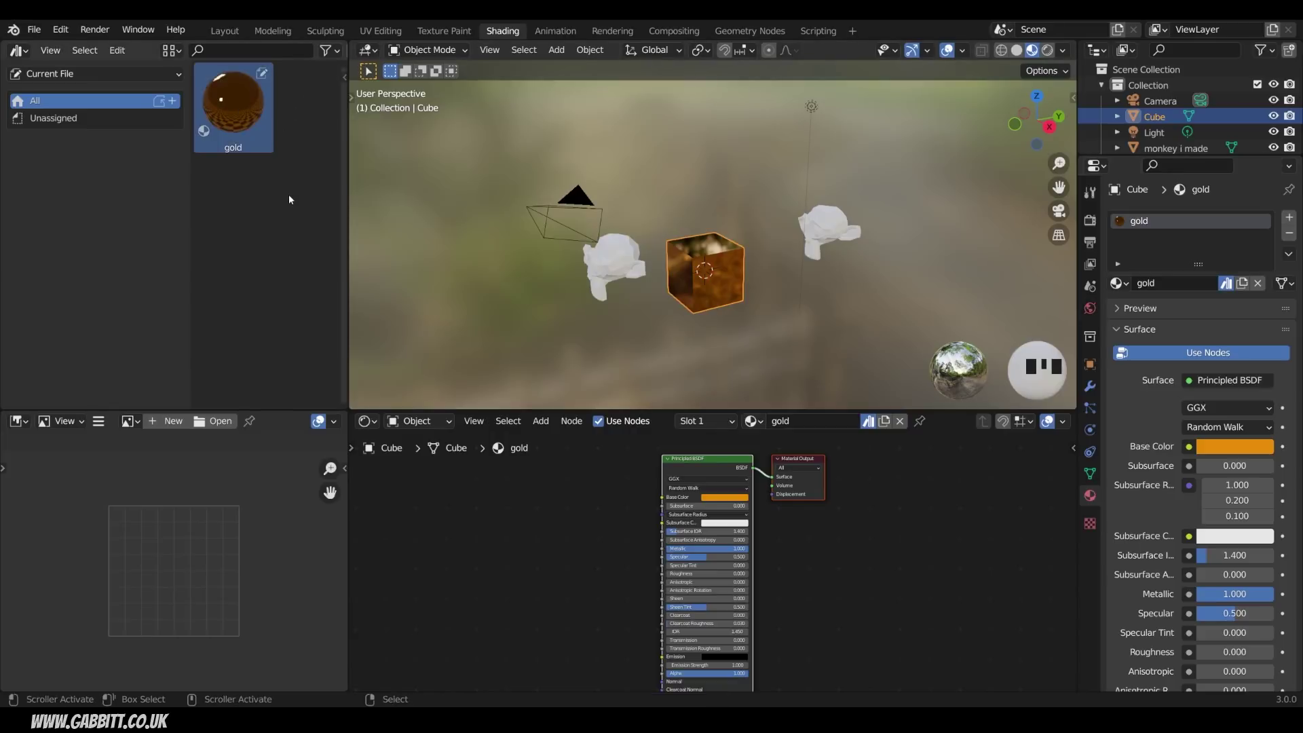
Show the User Library and save the file as 'materials.blend'
{"action": "left_click", "coordinate": [68, 75]}
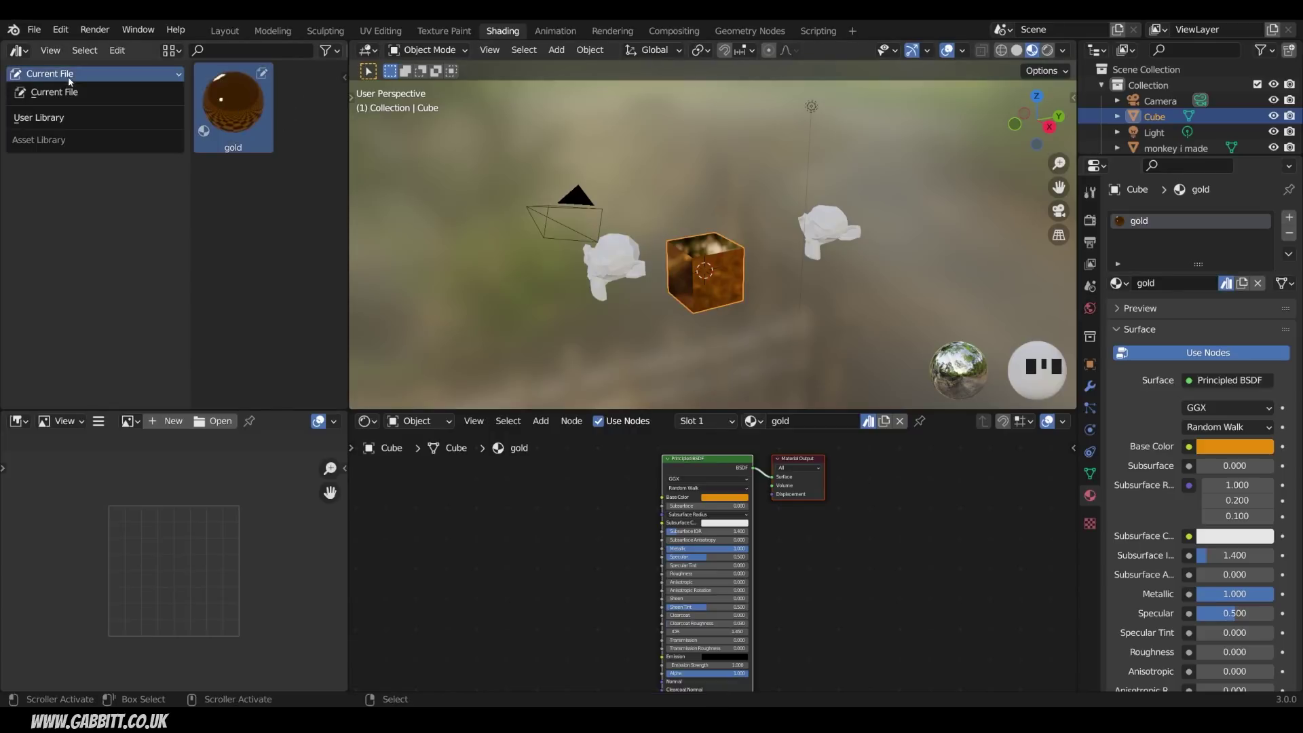
{"action": "left_click", "coordinate": [68, 117]}
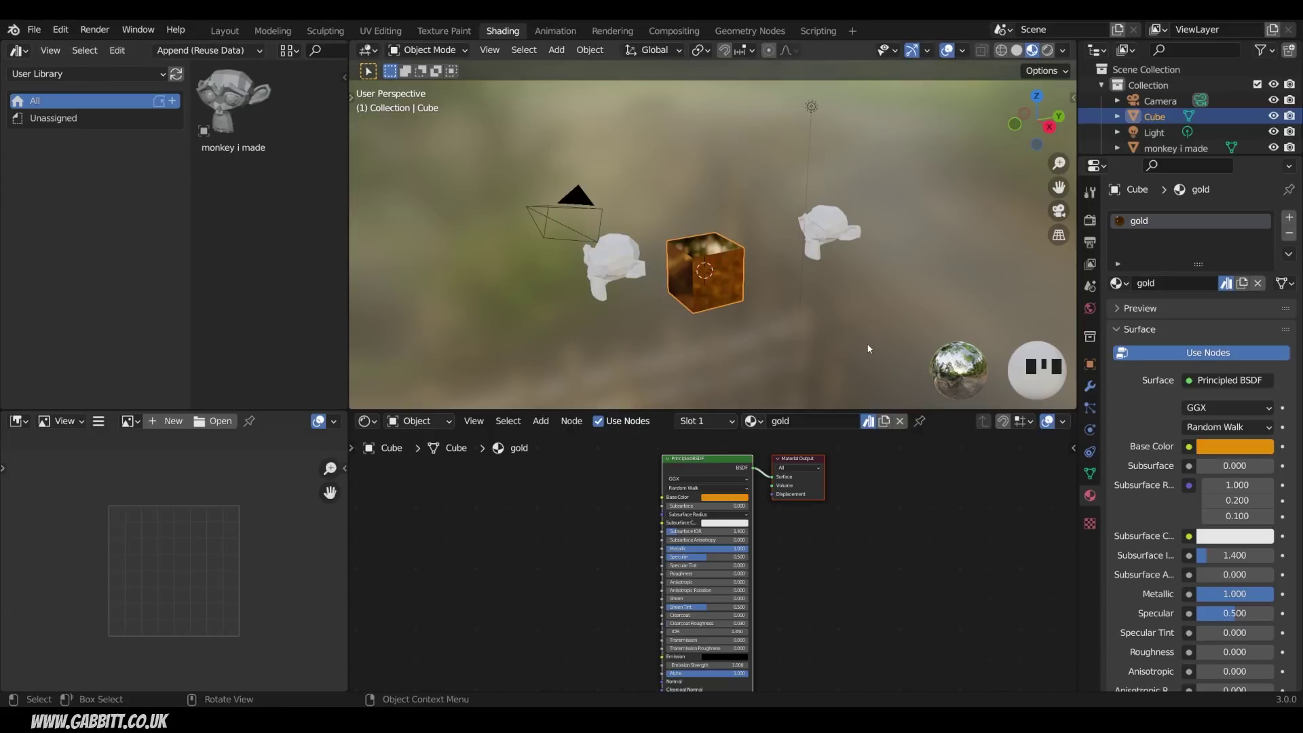
{"action": "left_click", "coordinate": [34, 29]}
{"action": "left_click", "coordinate": [92, 147]}
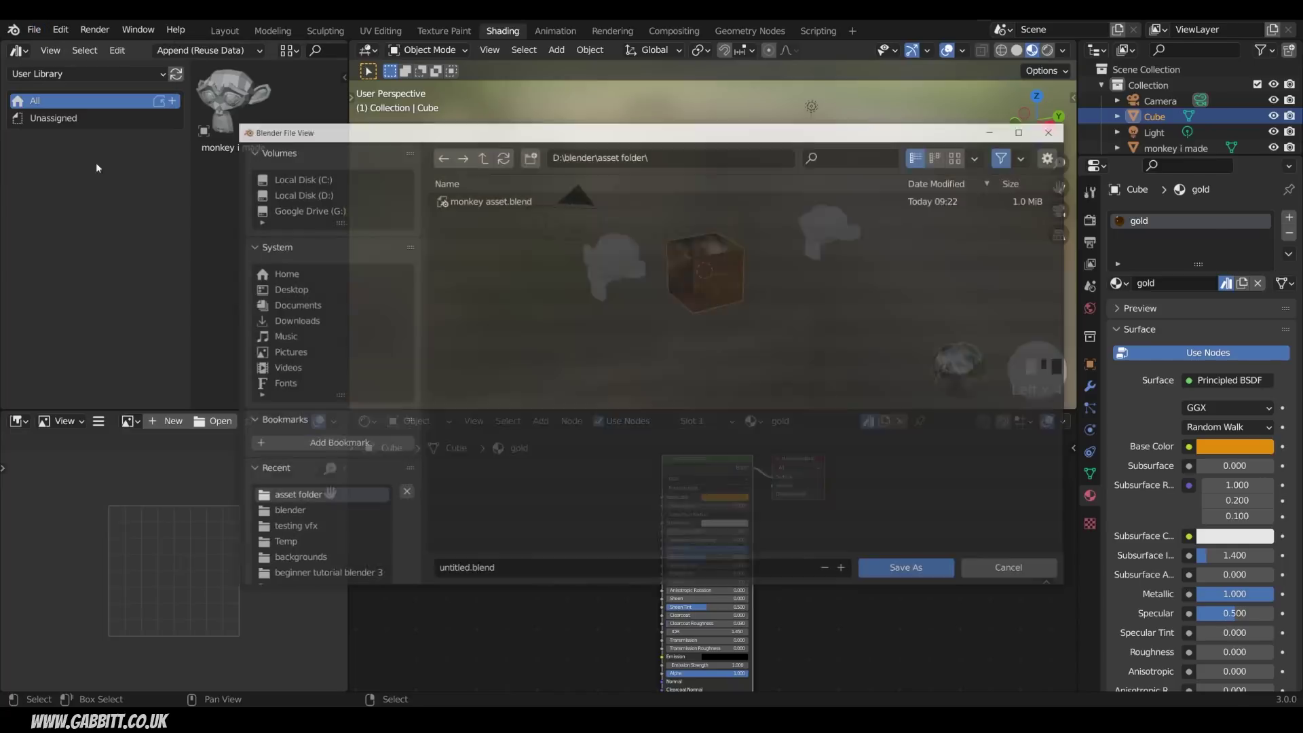
{"action": "left_click", "coordinate": [543, 567]}
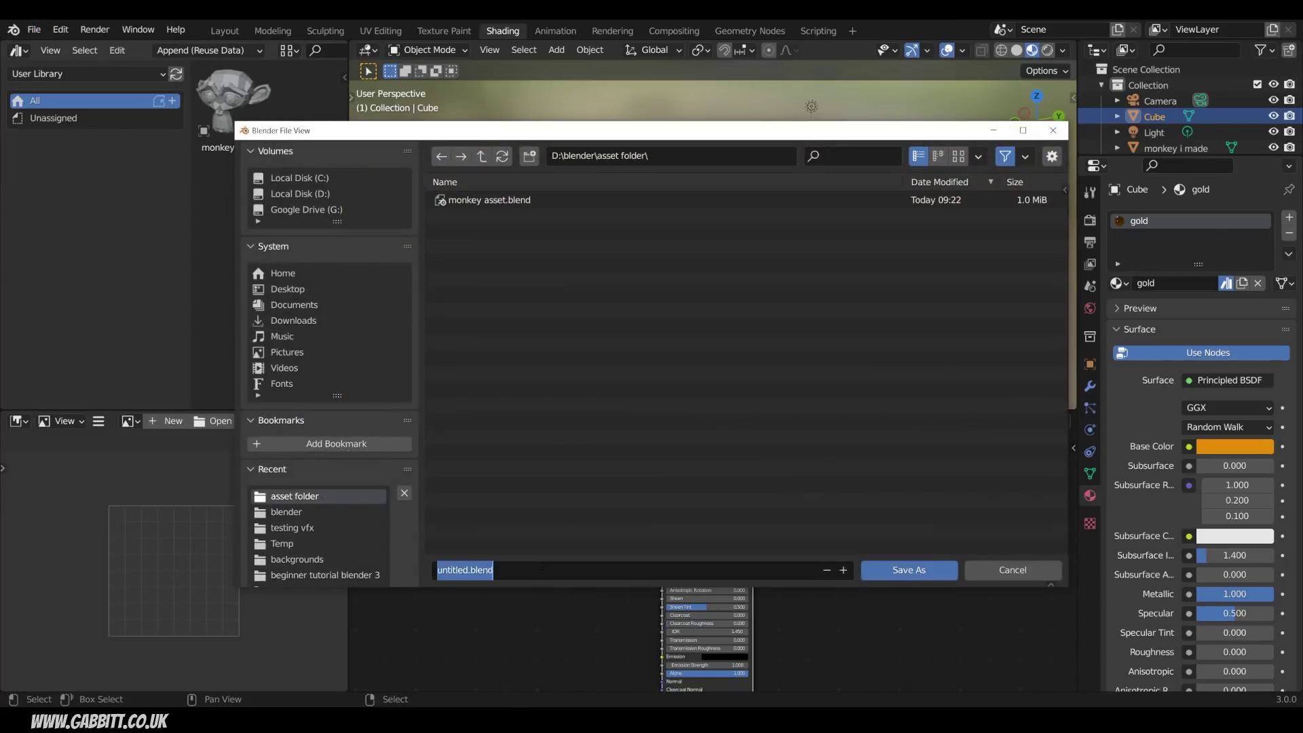
{"action": "type", "text": "materials"}
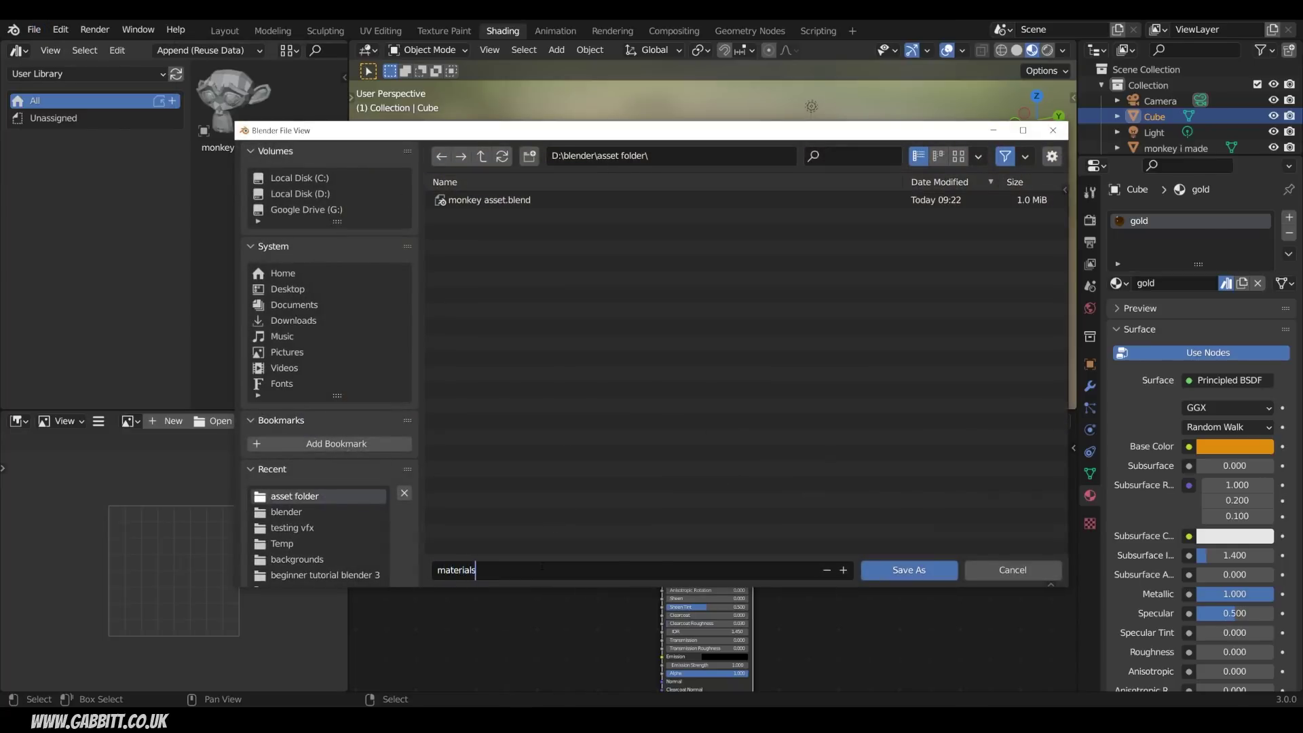
{"action": "left_click", "coordinate": [910, 570]}
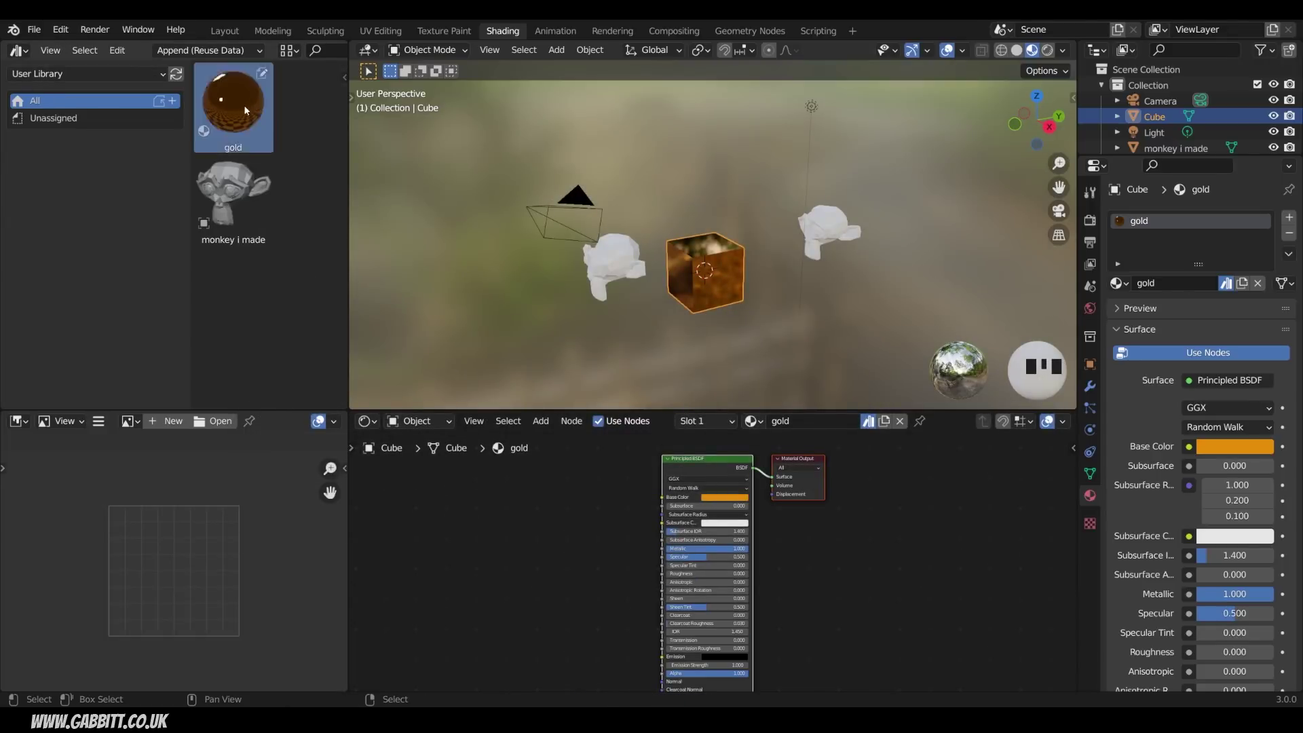
Drag the gold material onto the monkeys and return to the Layout workspace
{"action": "left_click_drag", "start_coordinate": [243, 104], "coordinate": [620, 268]}
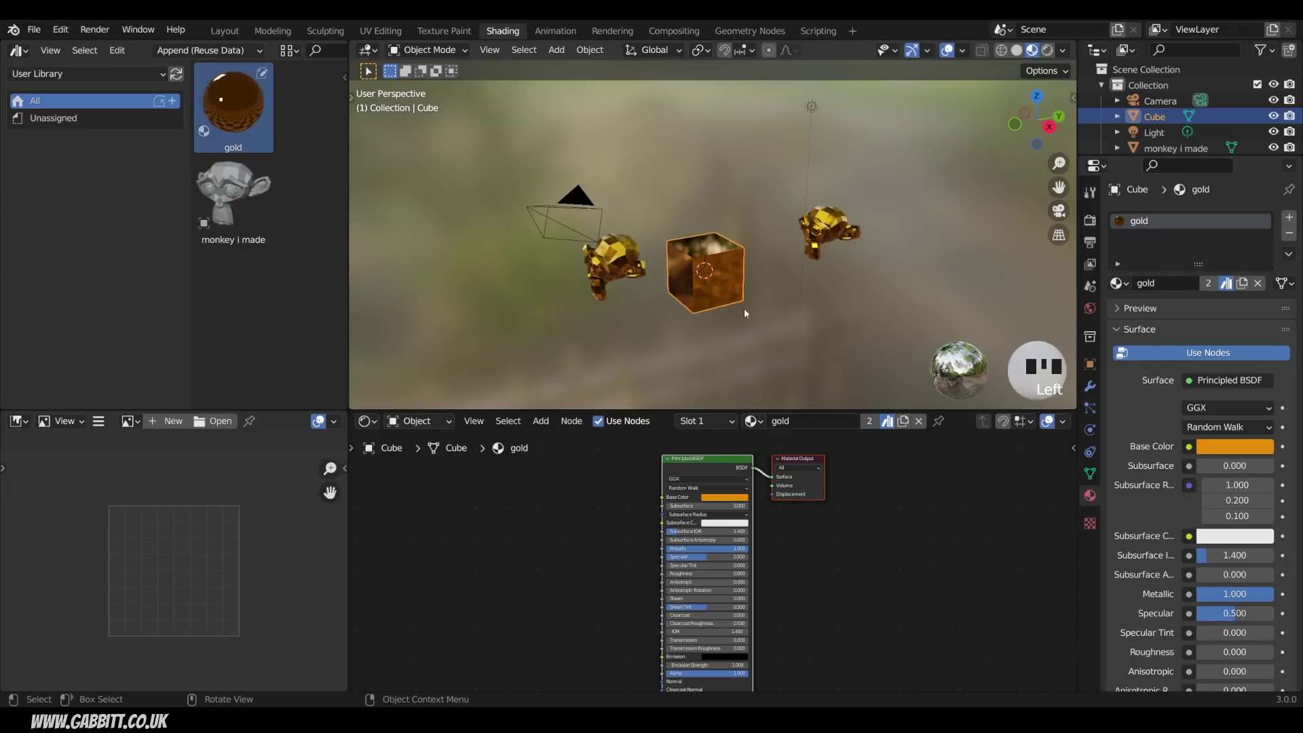
{"action": "mouse_move", "coordinate": [744, 309]}
{"action": "middle_mouse_down"}
{"action": "mouse_move", "coordinate": [750, 264]}
{"action": "mouse_move", "coordinate": [813, 270]}
{"action": "mouse_move", "coordinate": [690, 270]}
{"action": "middle_mouse_up"}
{"action": "left_click", "coordinate": [224, 31]}
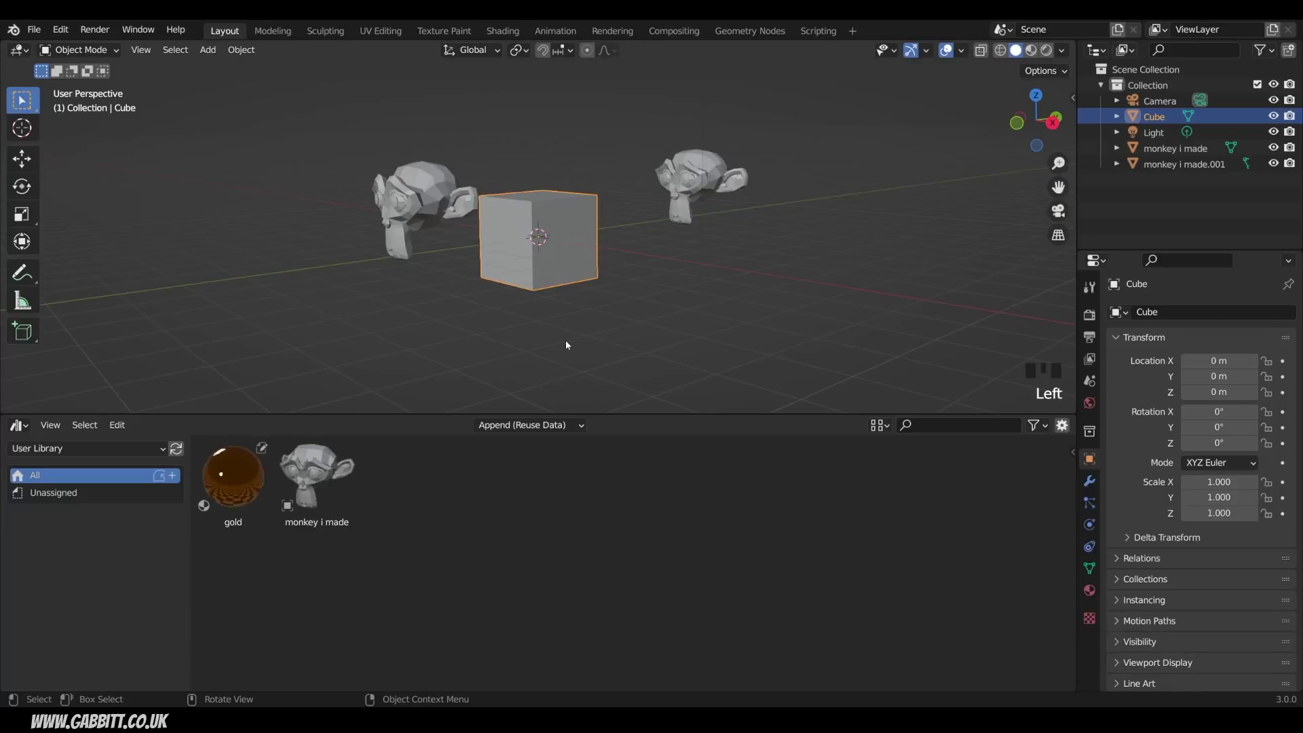
Delete the cube and add a Suzanne monkey mesh at the origin
{"action": "key", "text": "Delete"}
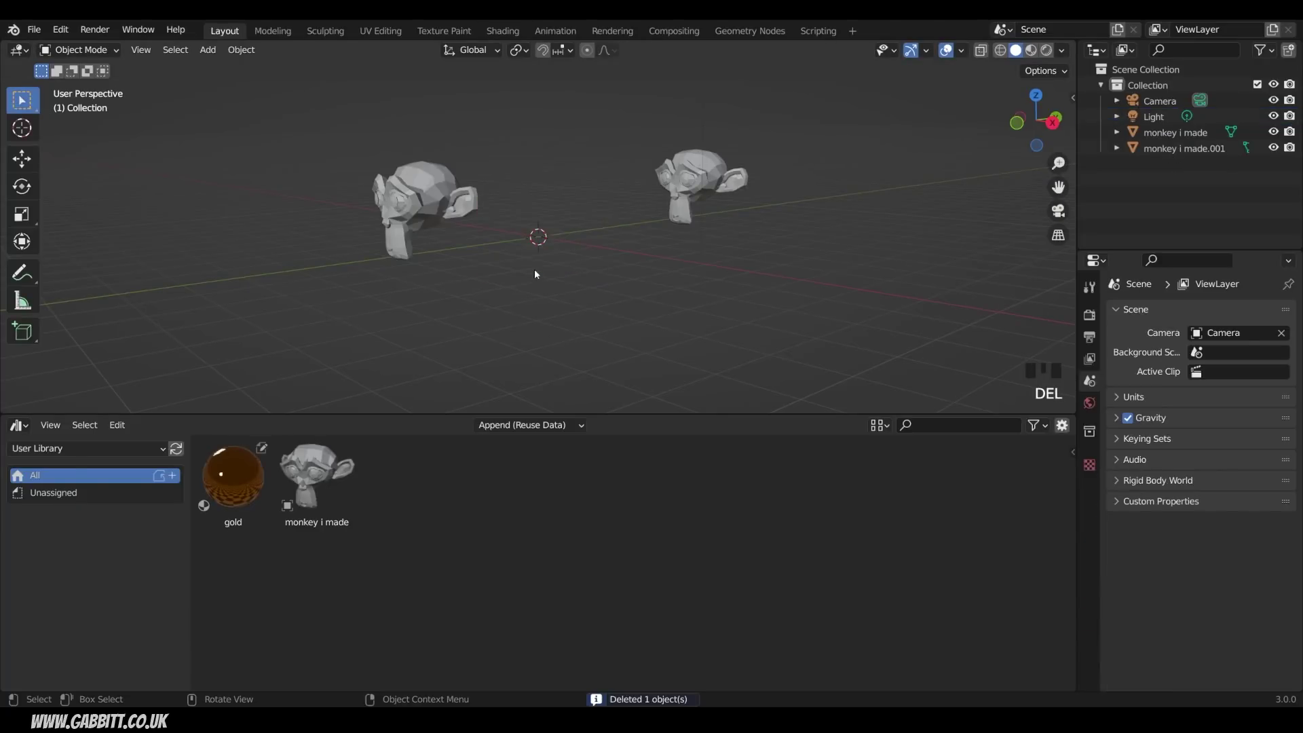
{"action": "key", "text": "shift+a"}
{"action": "mouse_move", "coordinate": [562, 243]}
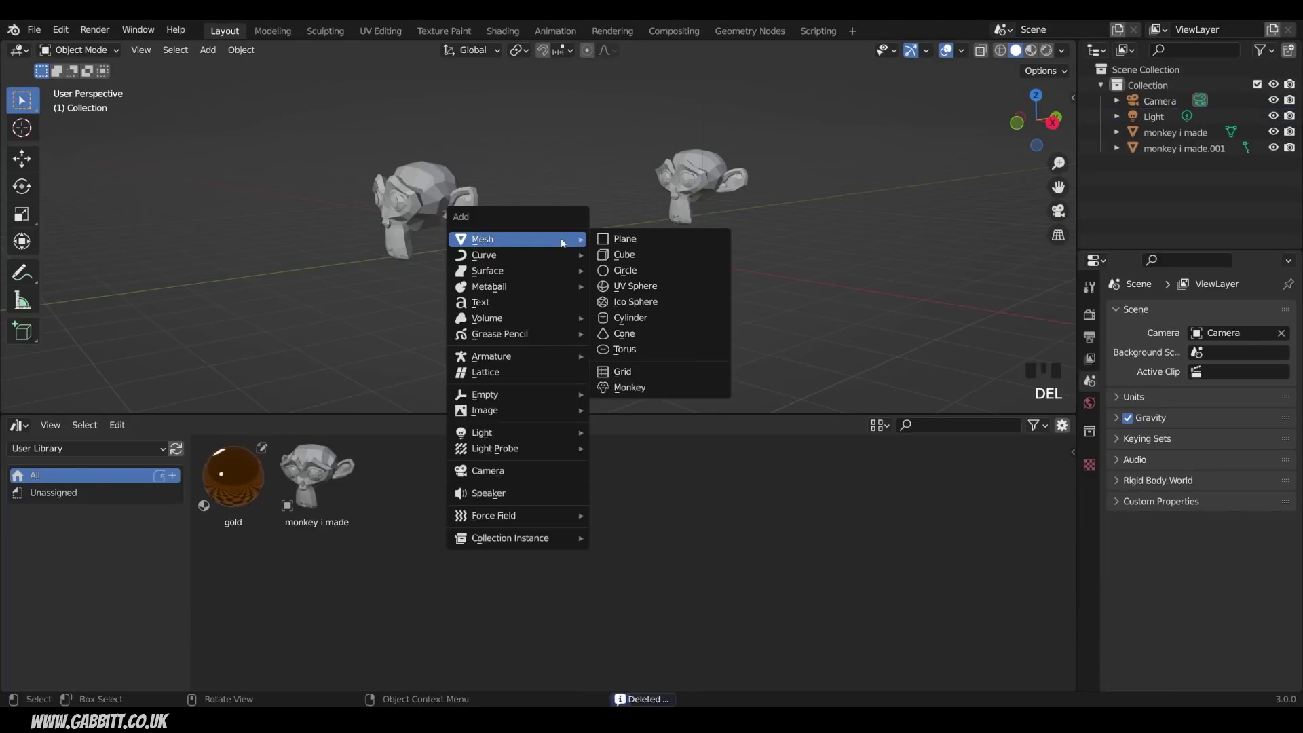
{"action": "left_click", "coordinate": [642, 392]}
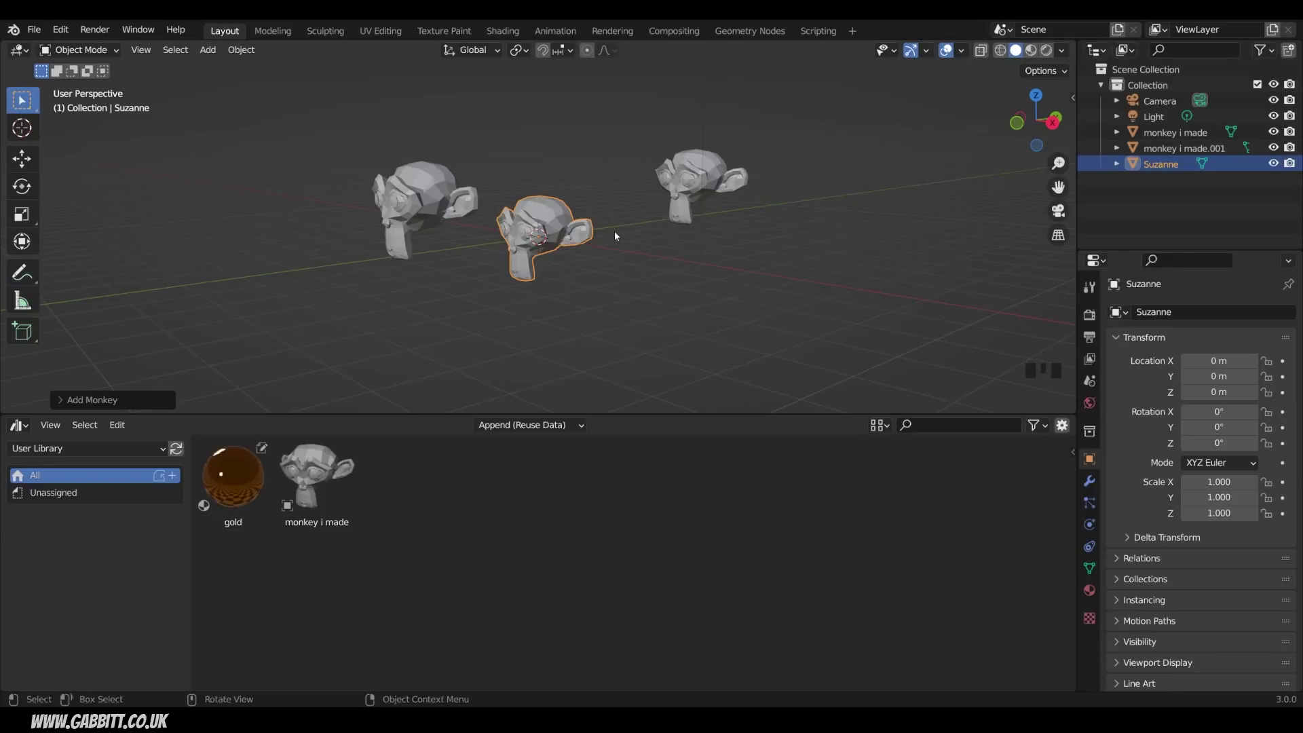
Tilt the monkey -34.9° around the X axis, checking it from the right-side view
{"action": "key", "text": "r"}
{"action": "key", "text": "x"}
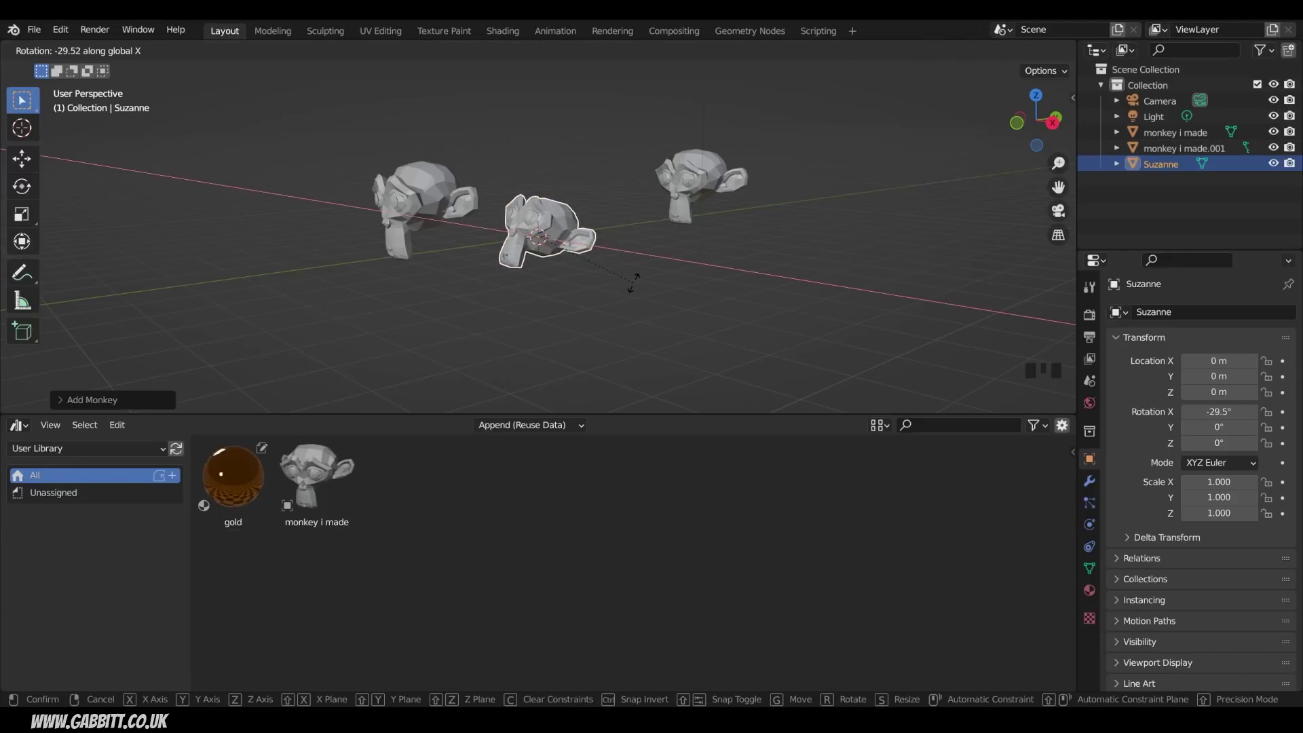
{"action": "left_click", "coordinate": [631, 285]}
{"action": "key", "text": "KP_3"}
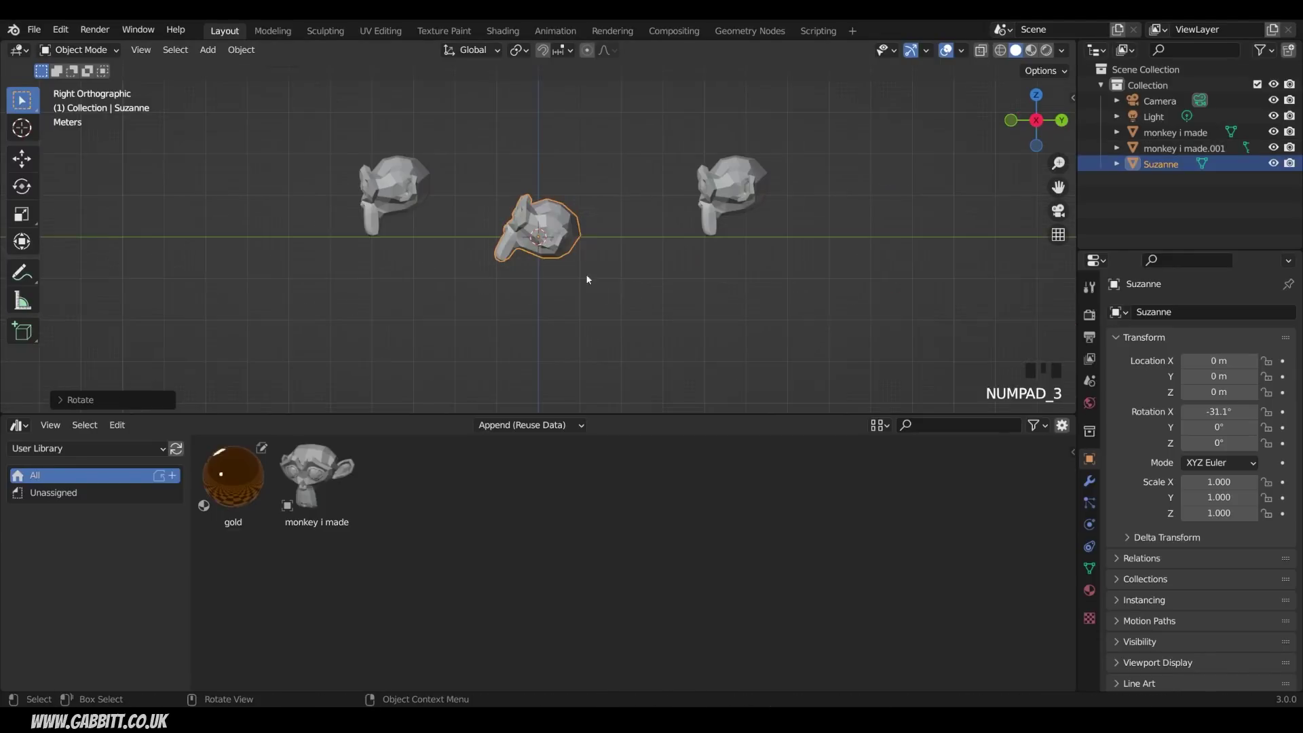
{"action": "key", "text": "r"}
{"action": "left_click", "coordinate": [668, 230]}
{"action": "middle_click_drag", "start_coordinate": [634, 204], "coordinate": [538, 222]}
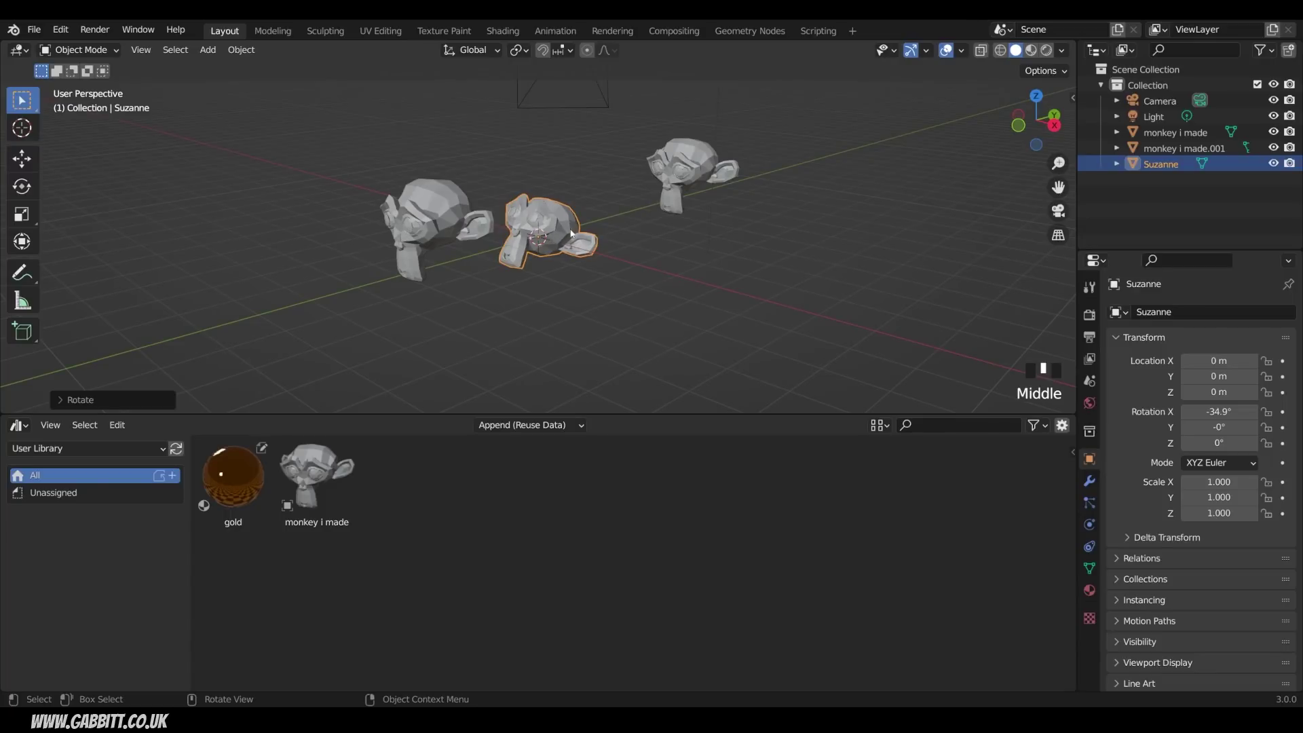
Show the monkey's transform values in the sidebar Item tab and apply its rotation with Ctrl+A
{"action": "key", "text": "n"}
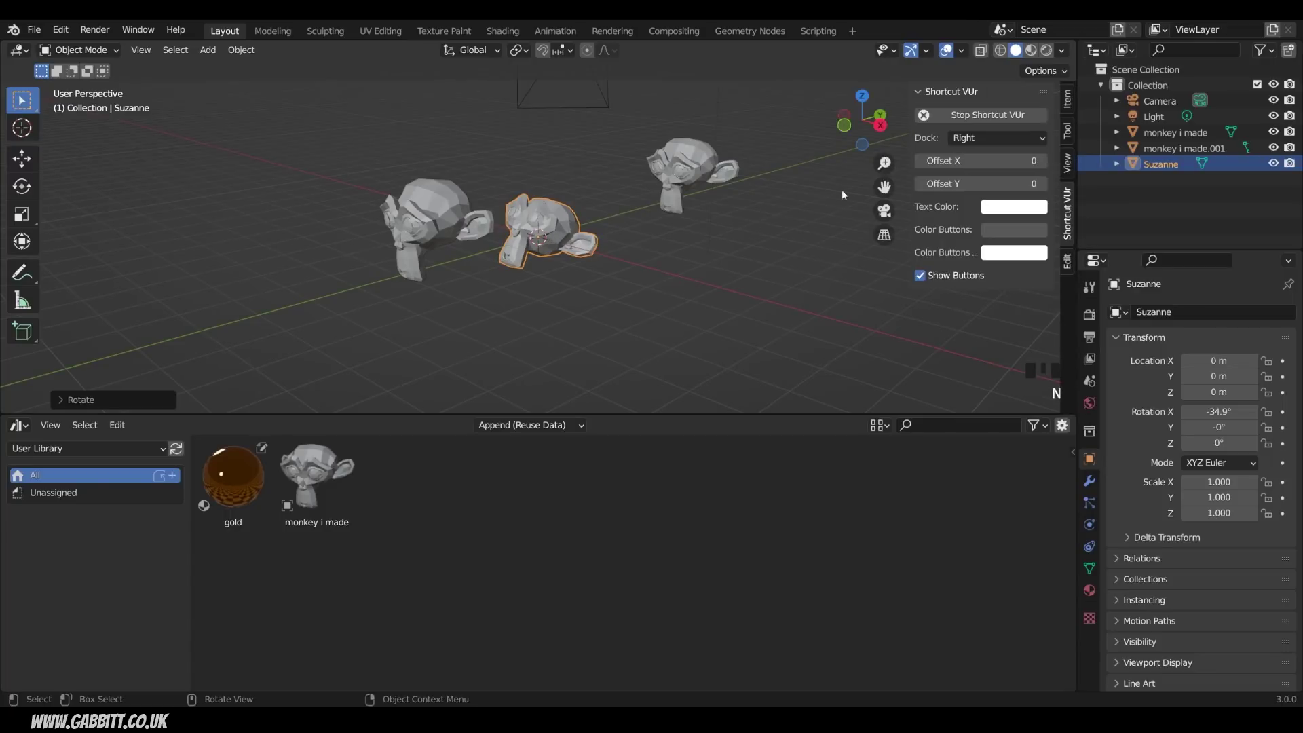
{"action": "left_click", "coordinate": [1068, 102]}
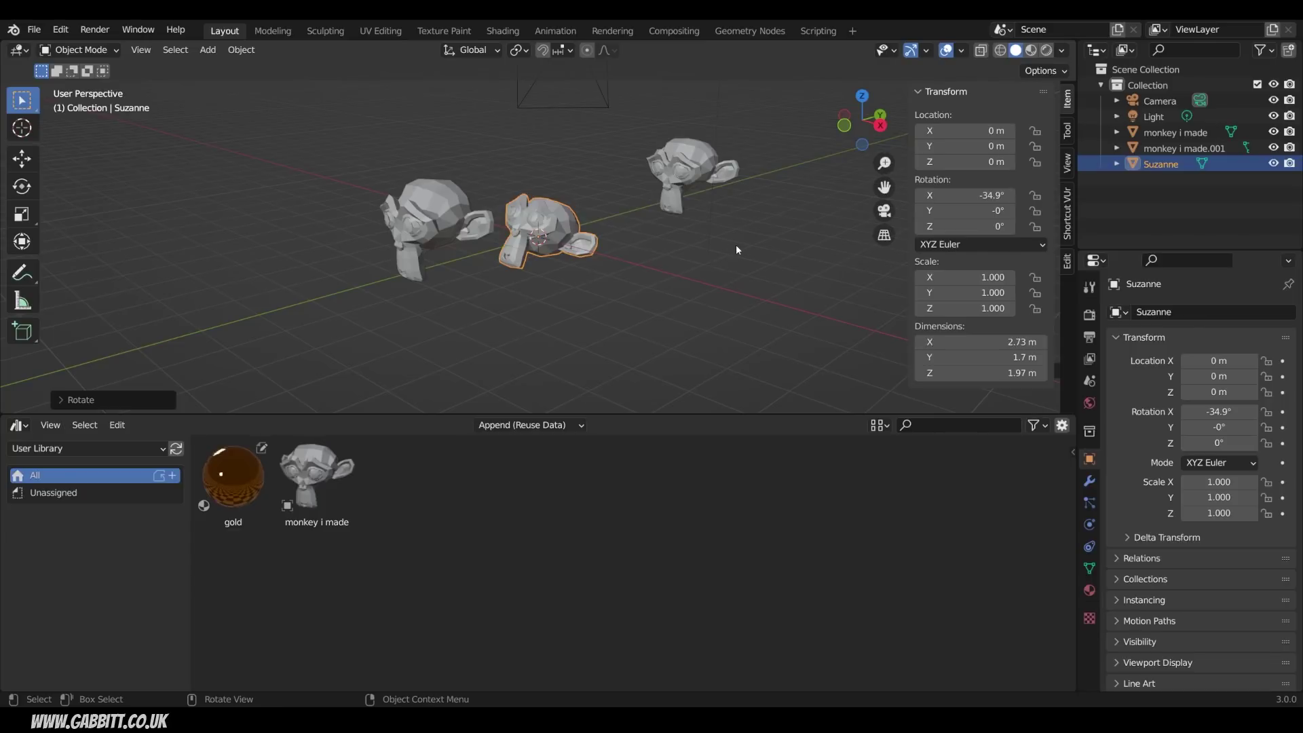
{"action": "key", "text": "ctrl+a"}
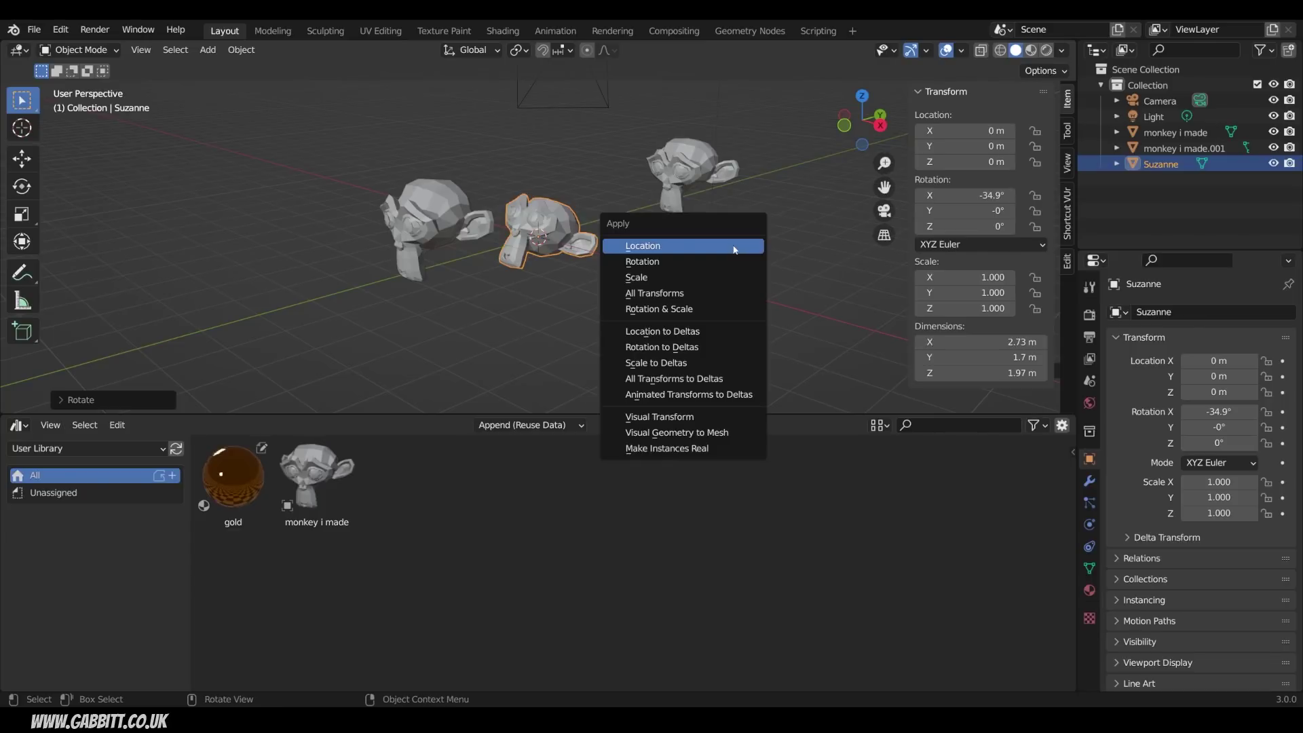
{"action": "left_click", "coordinate": [645, 261]}
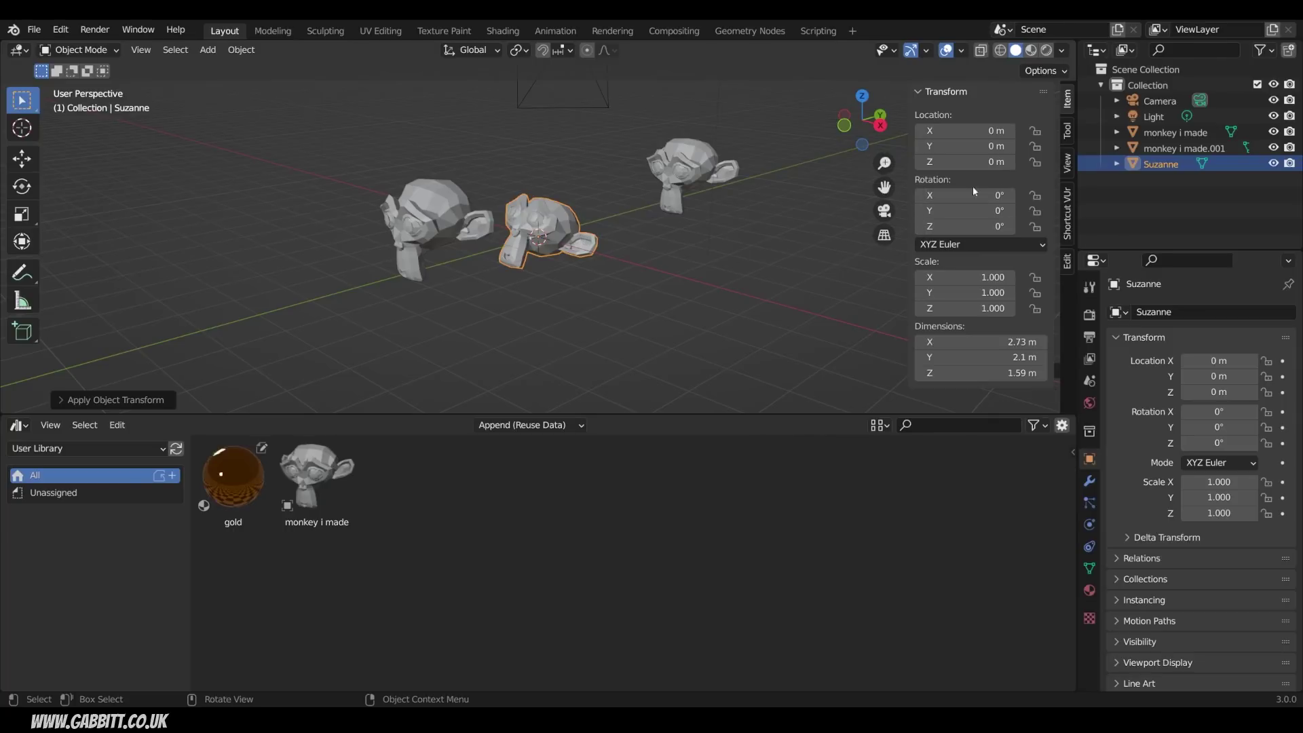
Mark the tilted Suzanne as an asset from the Outliner and rename it 'monkey rotate'
{"action": "right_click", "coordinate": [1150, 168]}
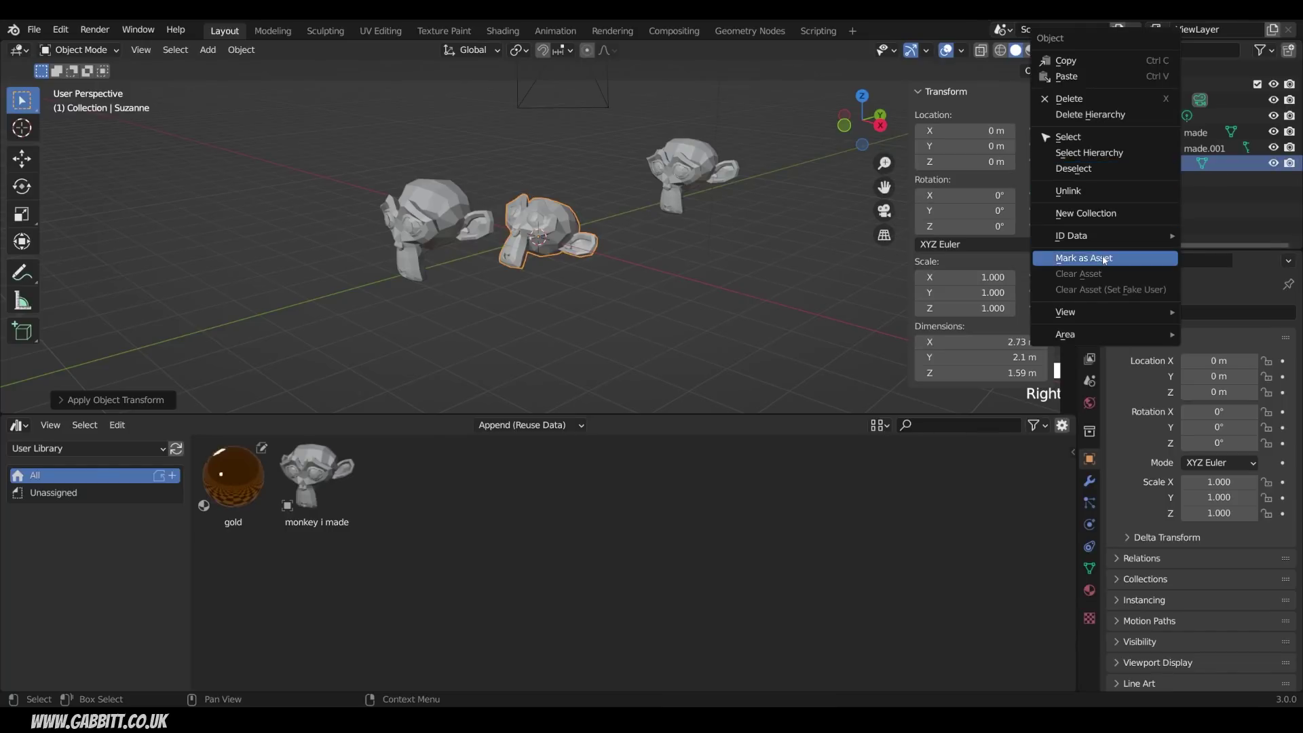
{"action": "left_click", "coordinate": [1113, 258]}
{"action": "double_click", "coordinate": [1162, 163]}
{"action": "type", "text": "monkey rotate"}
{"action": "key", "text": "Return"}
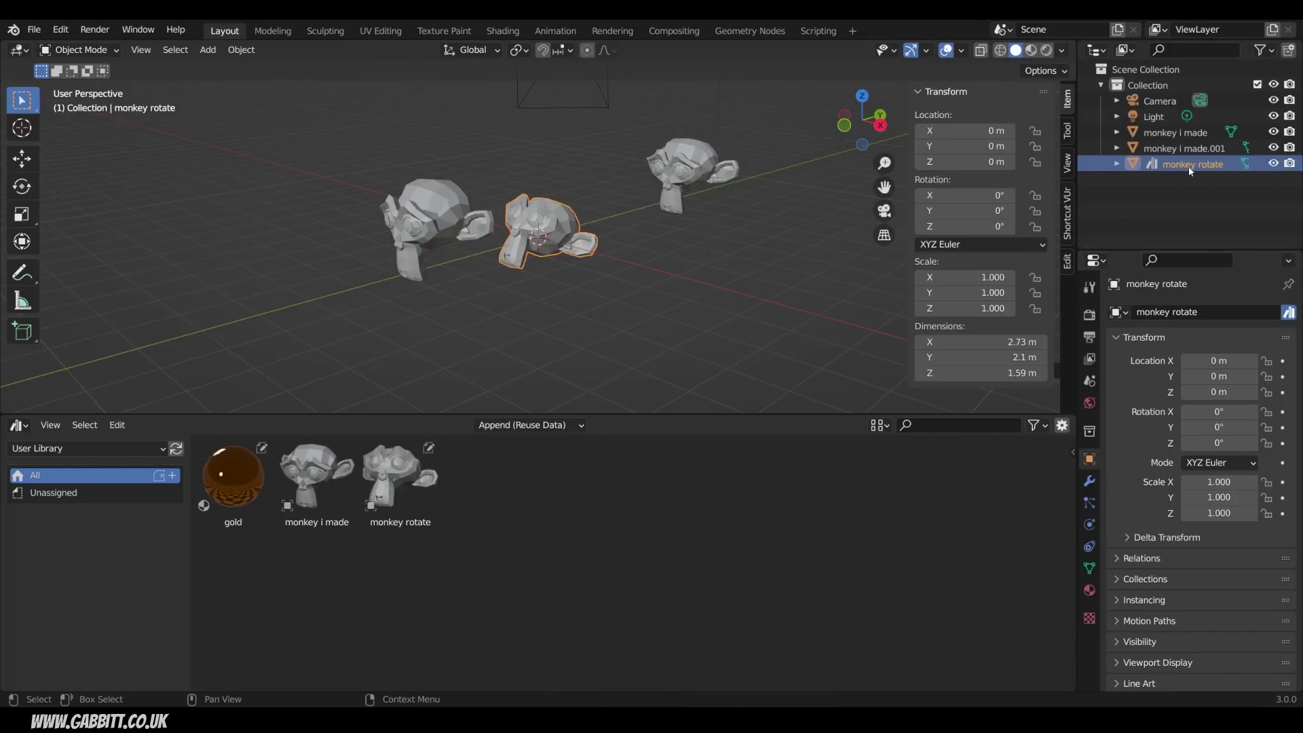
Drag a copy of 'monkey rotate' from the Asset Browser into the scene and compare it with the other monkeys
{"action": "left_click_drag", "start_coordinate": [397, 485], "coordinate": [685, 343]}
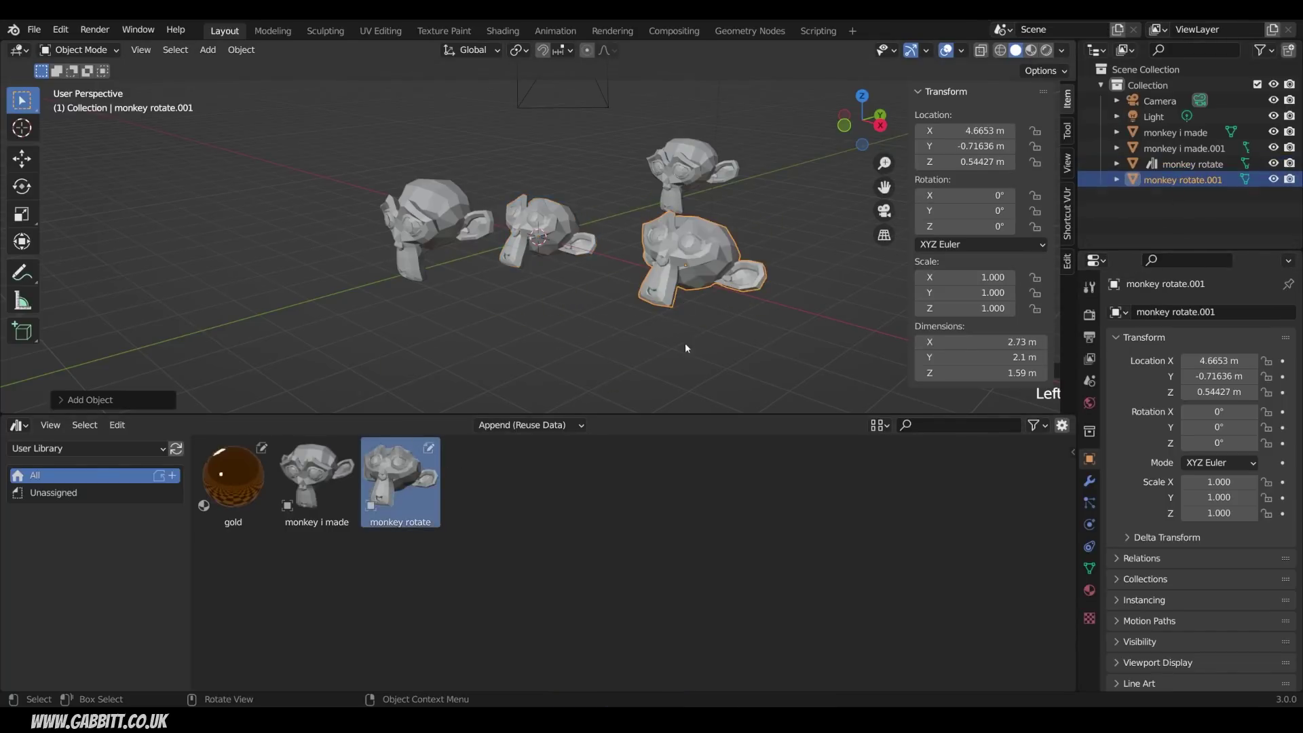
{"action": "middle_click_drag", "start_coordinate": [685, 343], "coordinate": [679, 302]}
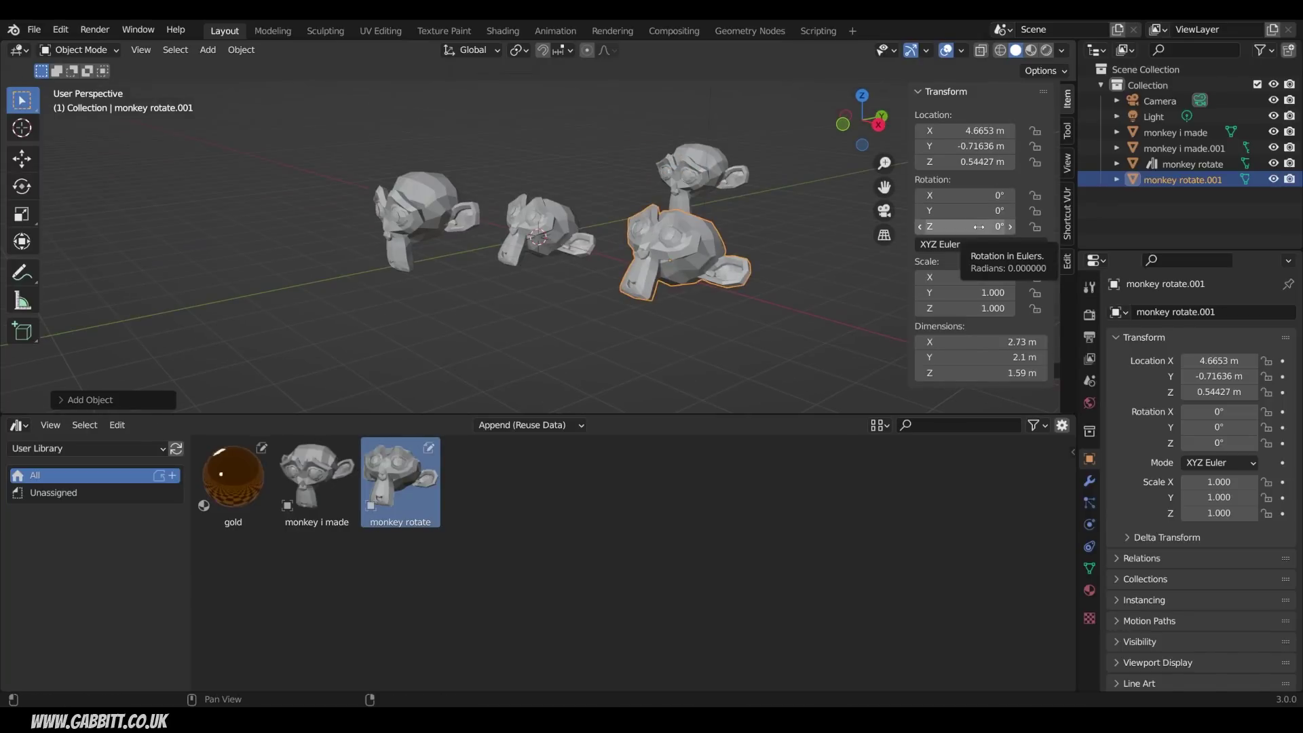
{"action": "left_click", "coordinate": [733, 170]}
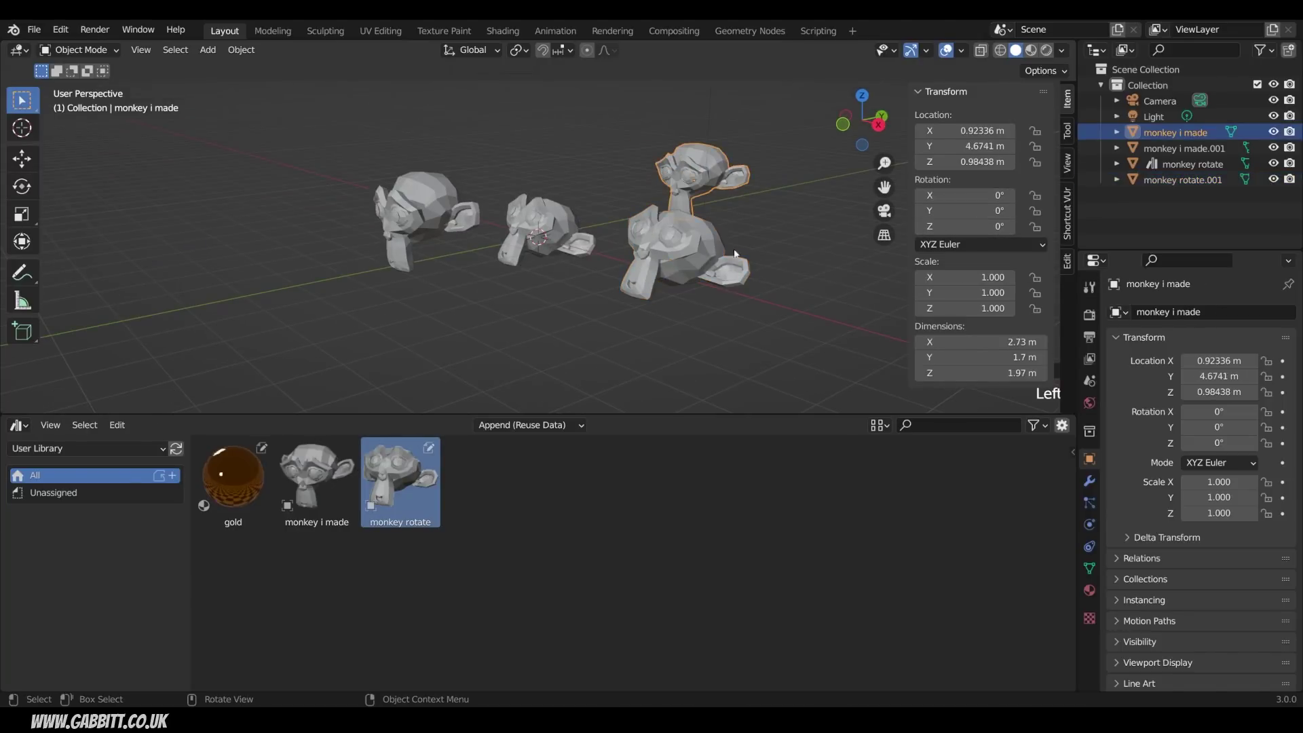
{"action": "left_click", "coordinate": [567, 237]}
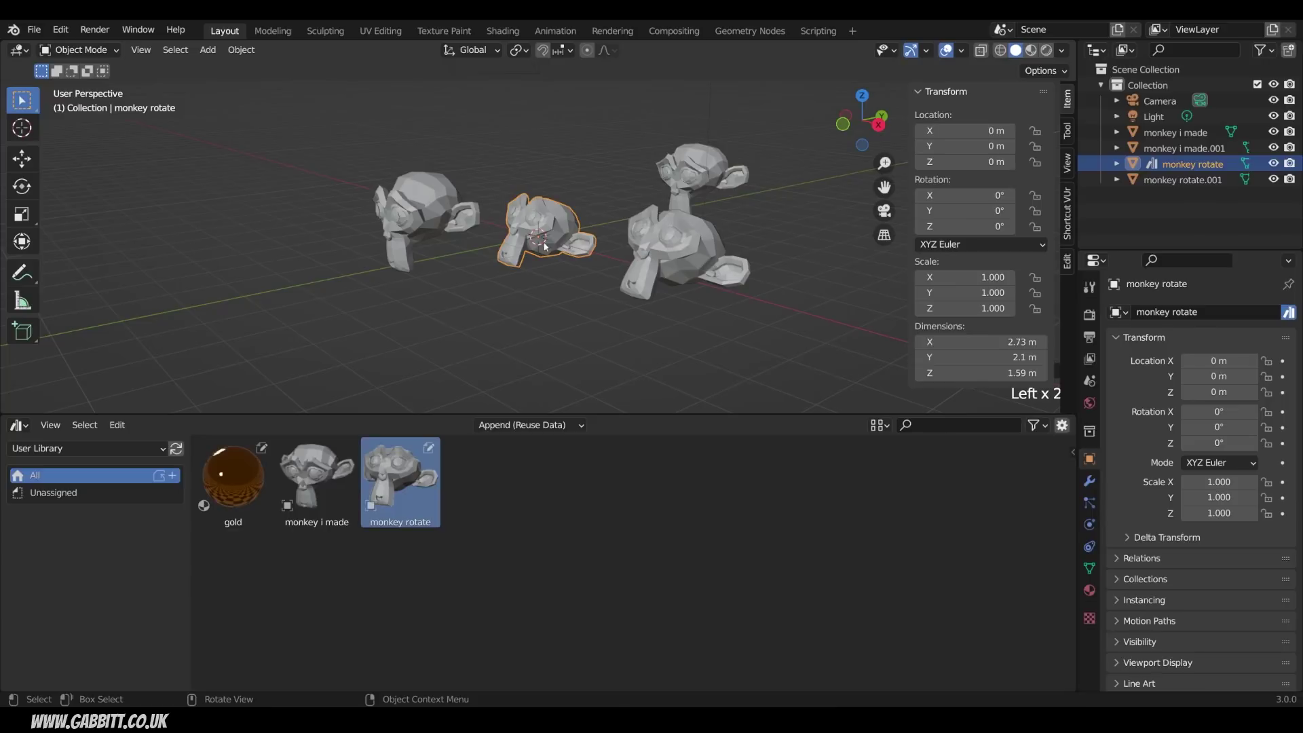